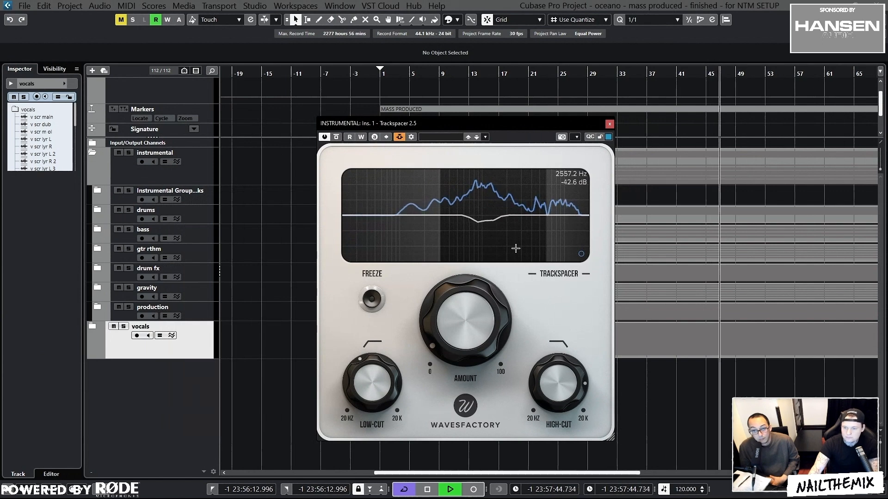
Examine the Trackspacer's ducking of the instrumental and its amount and cut settings, stopping the playback
{"action": "mouse_move", "coordinate": [473, 340]}
{"action": "mouse_move", "coordinate": [473, 339]}
{"action": "left_mouse_down"}
{"action": "mouse_move", "coordinate": [473, 277]}
{"action": "mouse_move", "coordinate": [481, 319]}
{"action": "left_mouse_up"}
{"action": "key", "text": "space"}
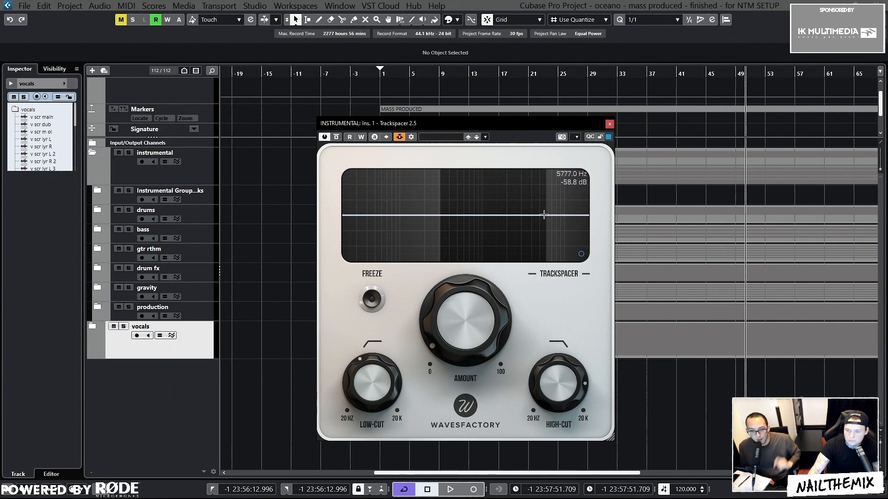
{"action": "left_click", "coordinate": [585, 273]}
{"action": "left_click", "coordinate": [586, 273]}
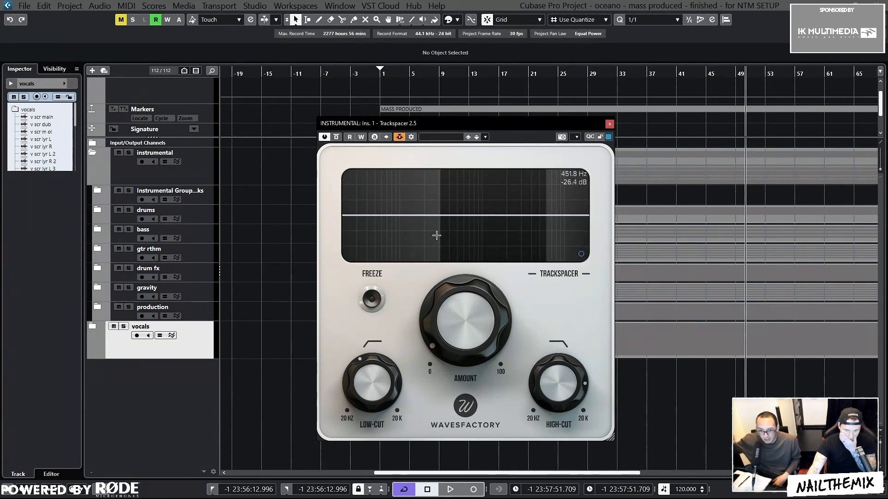
{"action": "mouse_move", "coordinate": [558, 389]}
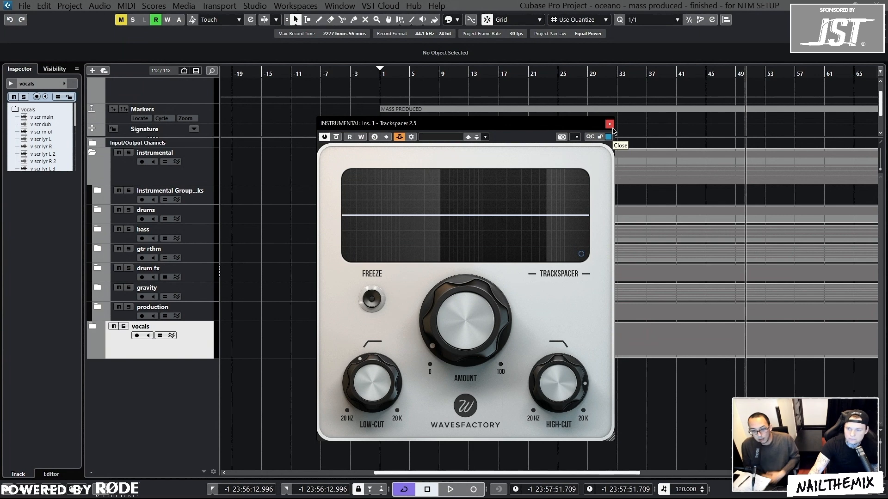
{"action": "mouse_move", "coordinate": [383, 397]}
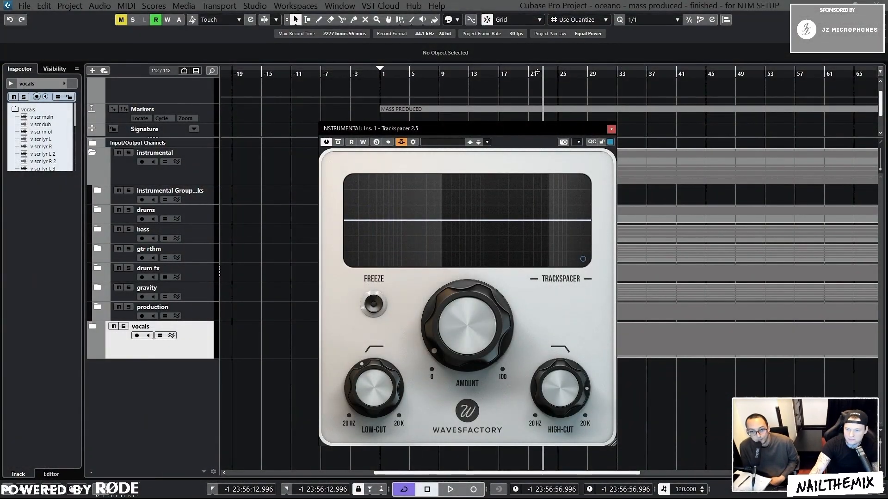
Open the Trackspacer's frequency range fully with low-cut at 20 Hz, raise the amount to maximum, and play from about bar 25
{"action": "key", "text": "space"}
{"action": "mouse_move", "coordinate": [366, 403]}
{"action": "key", "text": "space"}
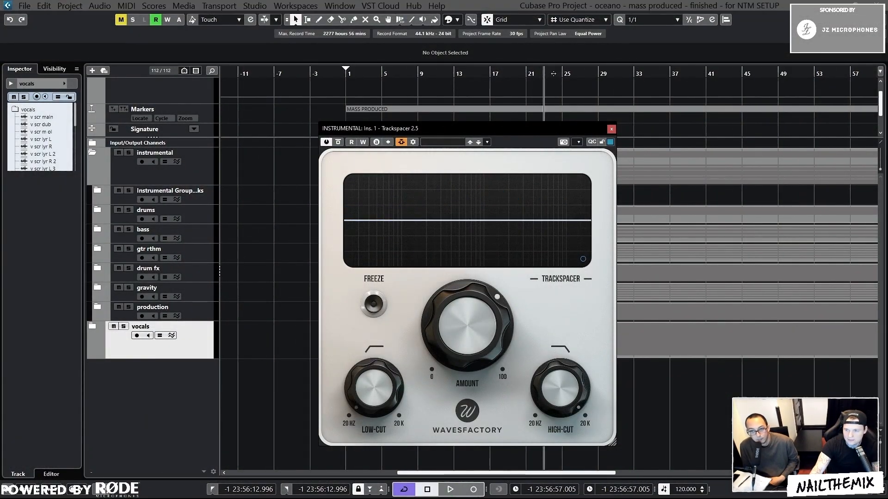
{"action": "left_click", "coordinate": [560, 72]}
{"action": "key", "text": "space"}
{"action": "mouse_move", "coordinate": [473, 327]}
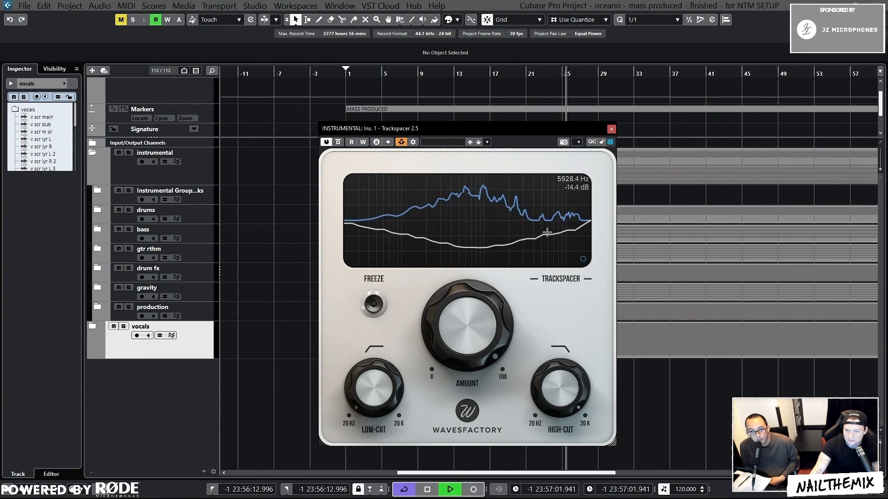
{"action": "mouse_move", "coordinate": [350, 401]}
{"action": "key", "text": "space"}
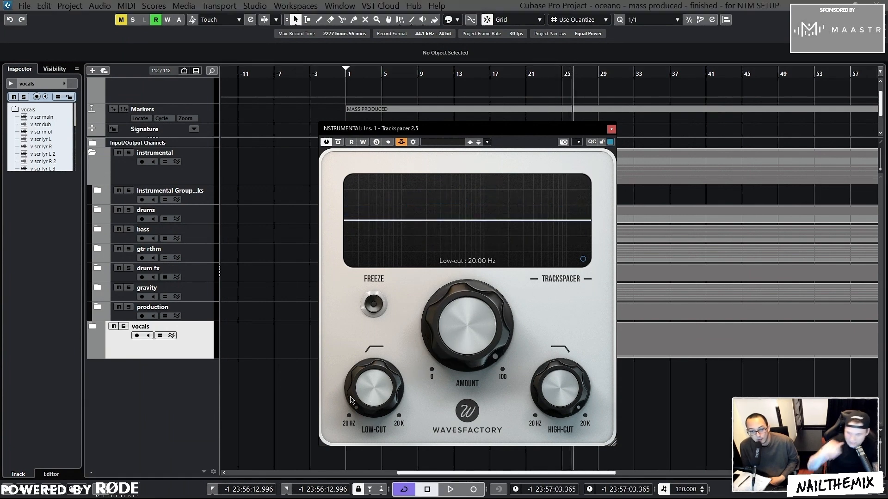
Raise the Trackspacer's low-cut, set its high-cut to 6.18 kHz, bring the amount back to a low setting, and close the plug-in
{"action": "mouse_move", "coordinate": [351, 400]}
{"action": "left_mouse_down"}
{"action": "mouse_move", "coordinate": [362, 376]}
{"action": "mouse_move", "coordinate": [369, 387]}
{"action": "mouse_move", "coordinate": [370, 380]}
{"action": "left_mouse_up"}
{"action": "mouse_move", "coordinate": [534, 384]}
{"action": "left_mouse_down"}
{"action": "mouse_move", "coordinate": [545, 420]}
{"action": "mouse_move", "coordinate": [548, 408]}
{"action": "left_mouse_up"}
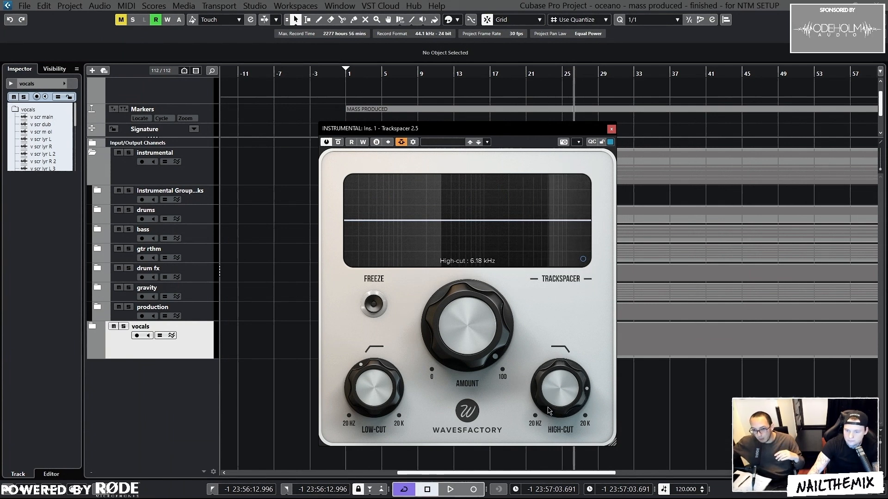
{"action": "mouse_move", "coordinate": [468, 356]}
{"action": "left_mouse_down"}
{"action": "mouse_move", "coordinate": [469, 388]}
{"action": "mouse_move", "coordinate": [477, 348]}
{"action": "mouse_move", "coordinate": [471, 353]}
{"action": "left_mouse_up"}
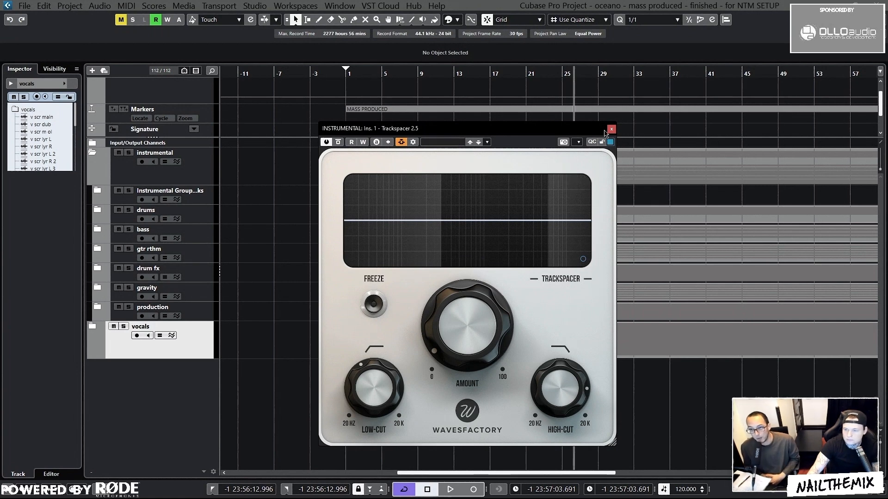
{"action": "left_click_drag", "start_coordinate": [604, 133], "coordinate": [595, 134]}
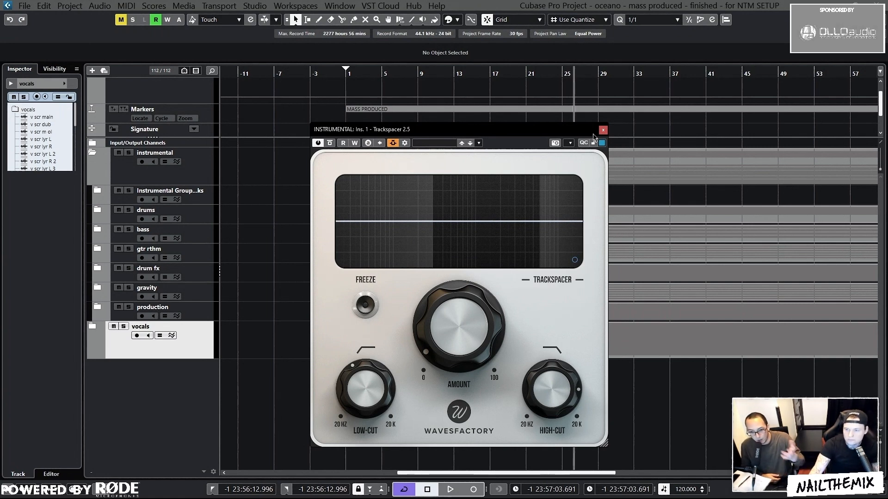
{"action": "left_click", "coordinate": [602, 130]}
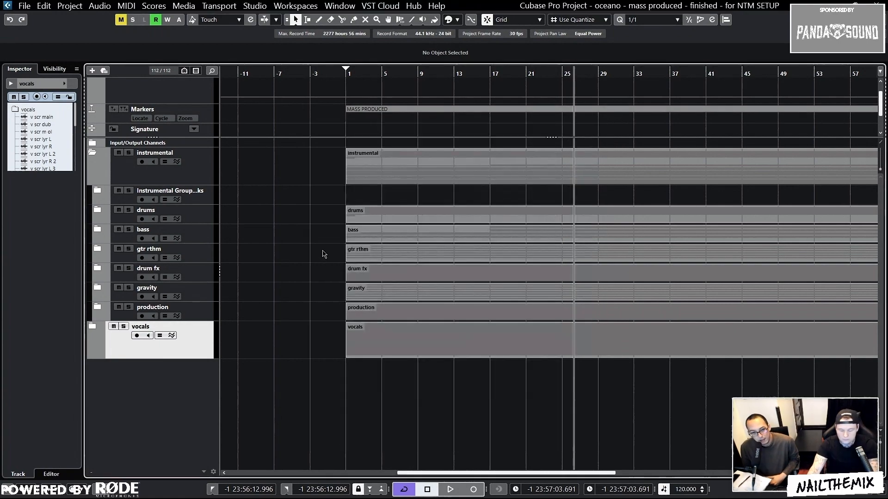
Find the v scr main channel in the mixer and open its Gain Reduction insert
{"action": "key", "text": "F3"}
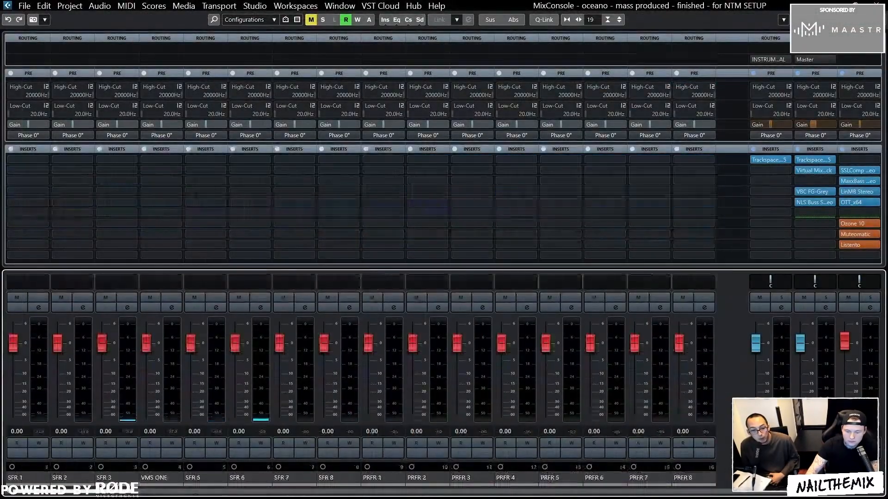
{"action": "left_click_drag", "start_coordinate": [381, 498], "coordinate": [724, 498]}
{"action": "left_click", "coordinate": [250, 192]}
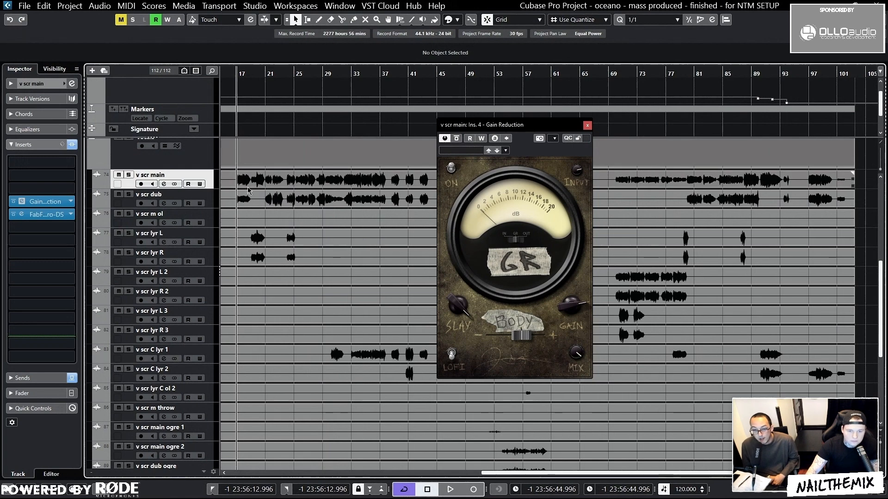
Select the v scr main clip, solo its track and start playback
{"action": "scroll", "coordinate": [274, 178], "scroll_direction": "left", "scroll_amount": 2}
{"action": "left_click", "coordinate": [274, 179]}
{"action": "key", "text": "s"}
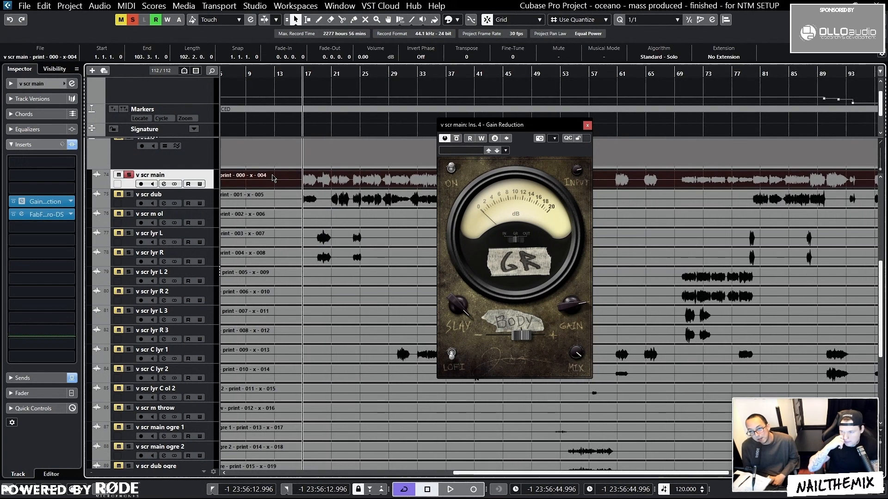
{"action": "key", "text": "space"}
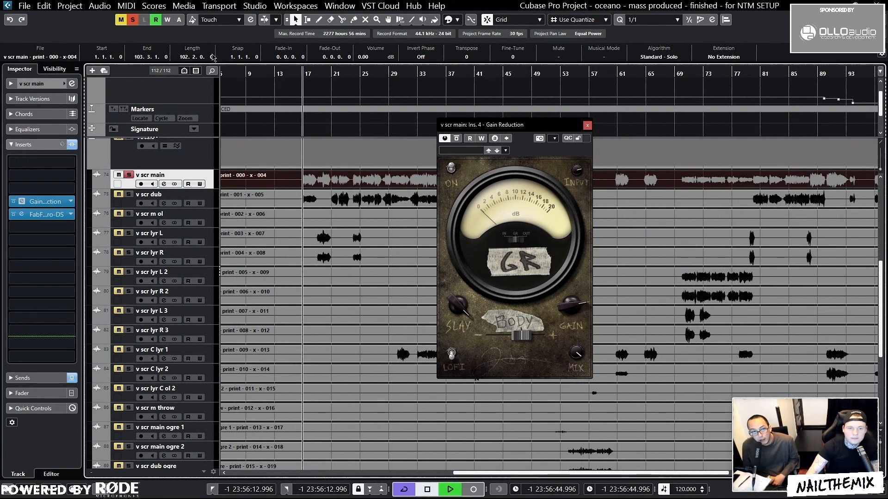
Lower the v scr main clip's volume to about -11 dB during playback, return it to 0 dB, and stop
{"action": "scroll", "coordinate": [367, 59], "scroll_direction": "down", "scroll_amount": 7}
{"action": "scroll", "coordinate": [368, 58], "scroll_direction": "down", "scroll_amount": 6}
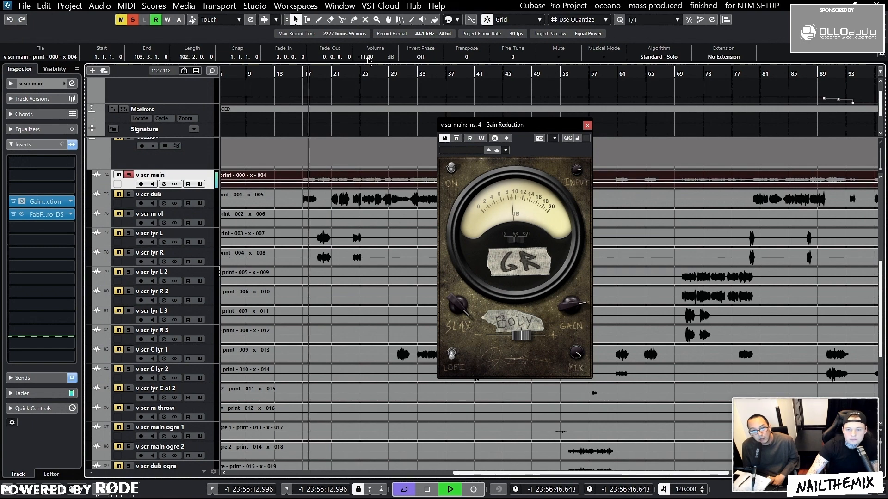
{"action": "scroll", "coordinate": [369, 60], "scroll_direction": "up", "scroll_amount": 16}
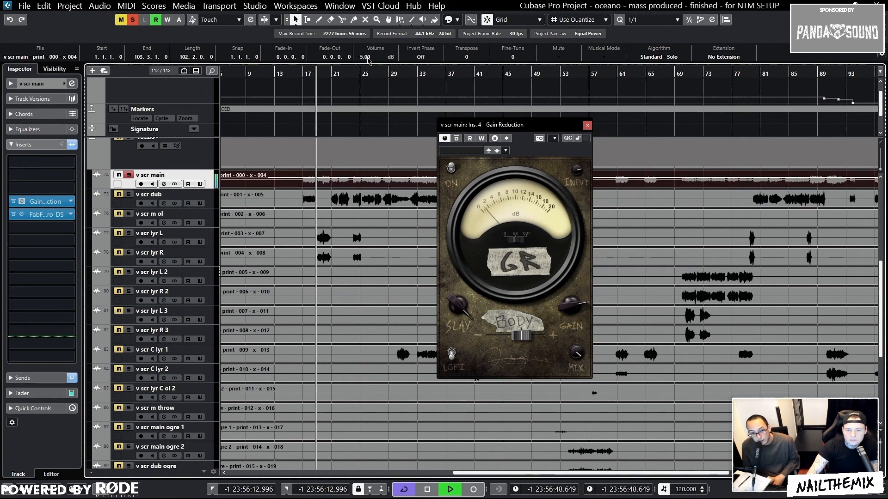
{"action": "scroll", "coordinate": [369, 60], "scroll_direction": "down", "scroll_amount": 3}
{"action": "key", "text": "space"}
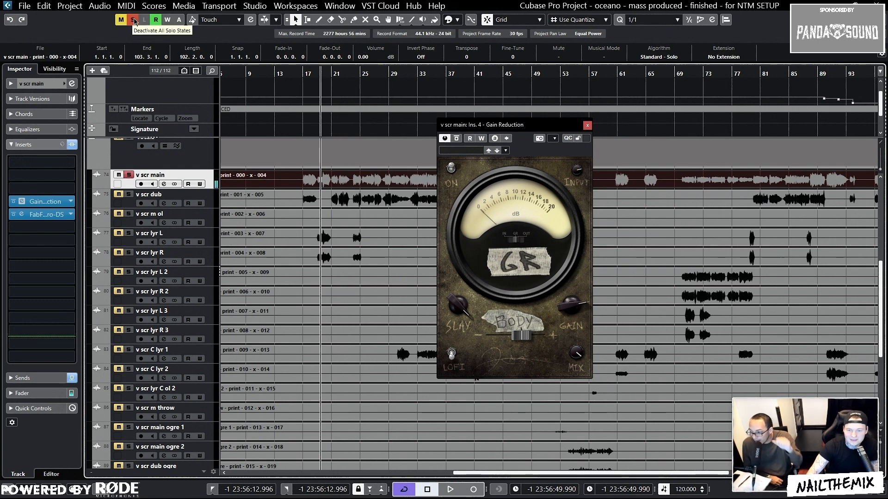
Enlarge the v scr main track and replay from bar 17, lowering the clip's volume to about -10 dB and raising it back
{"action": "left_click_drag", "start_coordinate": [202, 188], "coordinate": [194, 237]}
{"action": "left_click", "coordinate": [298, 73]}
{"action": "key", "text": "space"}
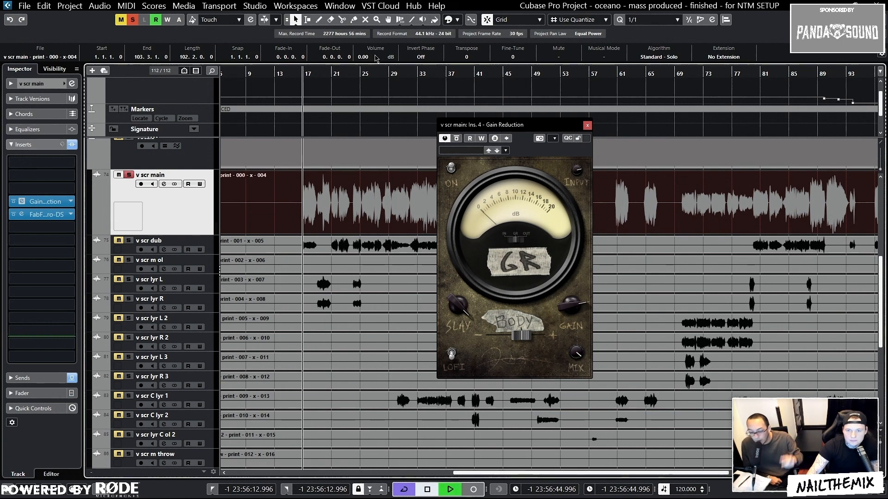
{"action": "scroll", "coordinate": [377, 58], "scroll_direction": "down", "scroll_amount": 14}
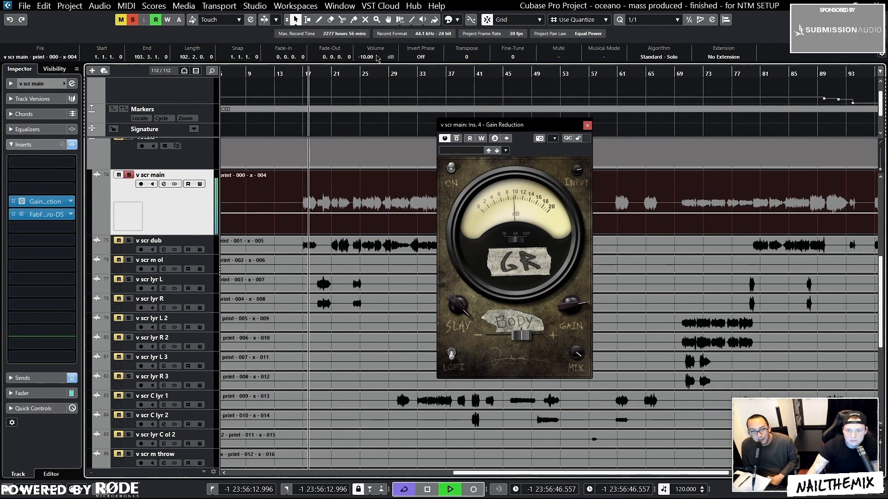
{"action": "scroll", "coordinate": [377, 57], "scroll_direction": "up", "scroll_amount": 14}
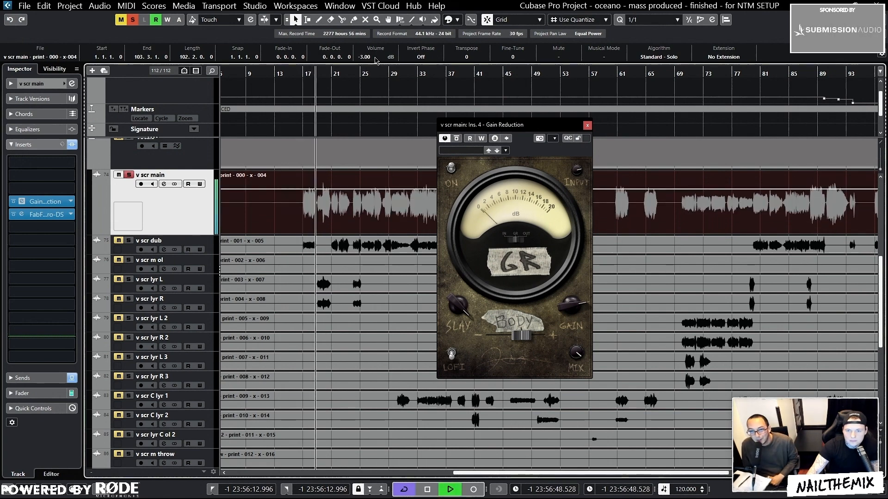
Unsolo v scr main, stop playback and close the Gain Reduction plug-in
{"action": "key", "text": "s"}
{"action": "key", "text": "space"}
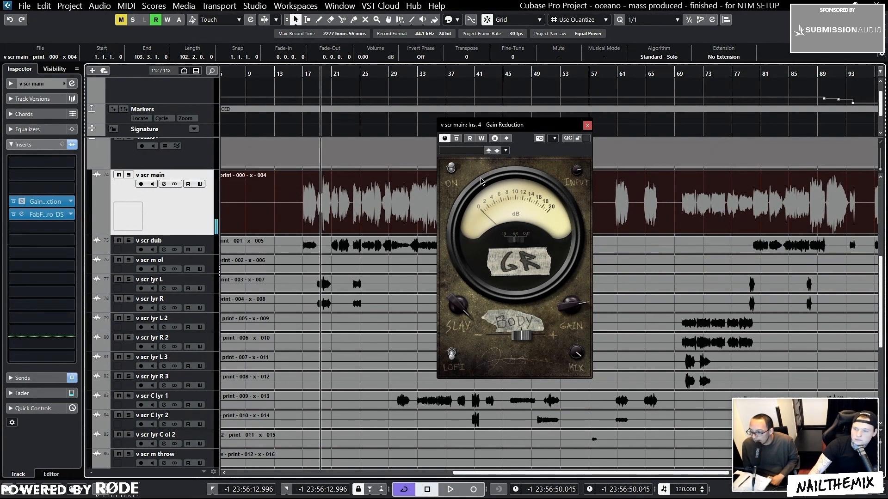
{"action": "left_click", "coordinate": [586, 126]}
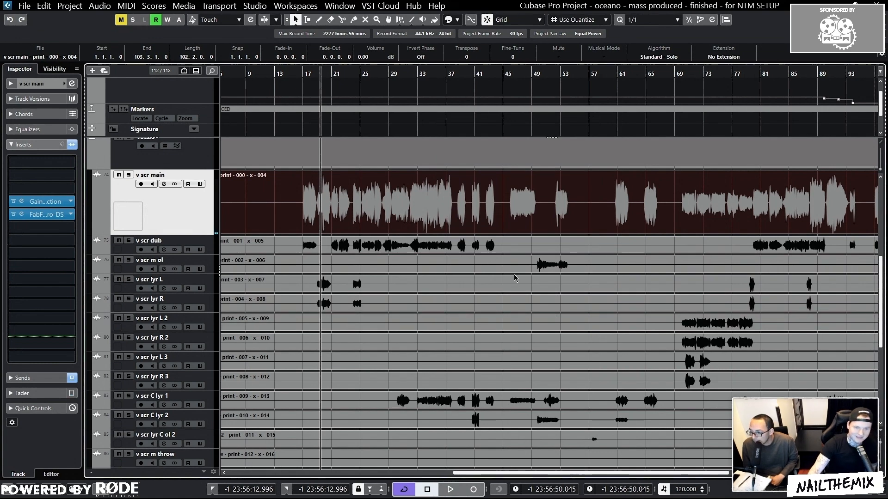
Deselect the clip and open the Gain Reduction and FabFilter Pro-DS inserts of v scr main side by side
{"action": "scroll", "coordinate": [430, 228], "scroll_direction": "left", "scroll_amount": 5}
{"action": "left_click", "coordinate": [420, 230]}
{"action": "scroll", "coordinate": [418, 229], "scroll_direction": "right", "scroll_amount": 4}
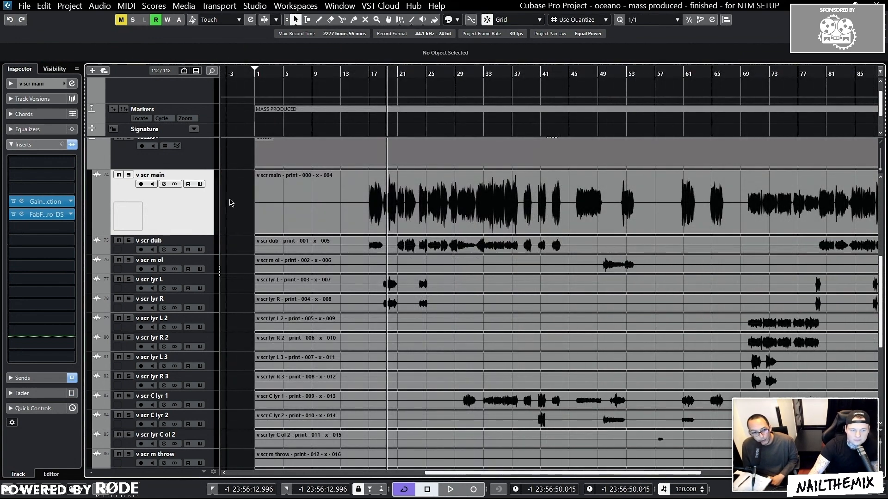
{"action": "scroll", "coordinate": [233, 227], "scroll_direction": "down", "scroll_amount": 5}
{"action": "left_click", "coordinate": [210, 439]}
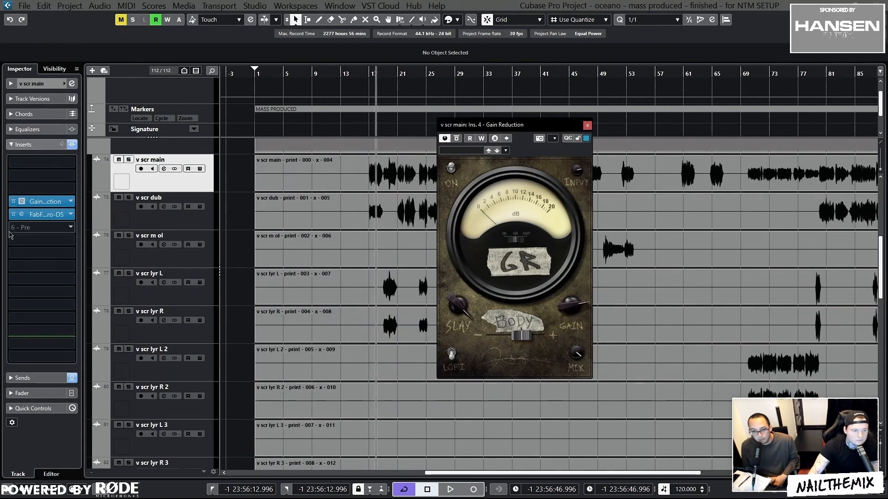
{"action": "left_click", "coordinate": [21, 214]}
{"action": "left_click_drag", "start_coordinate": [493, 125], "coordinate": [377, 183]}
Set the cycle range from bar 17 to bar 37 and place the playhead at bar 17
{"action": "left_click_drag", "start_coordinate": [370, 65], "coordinate": [521, 59]}
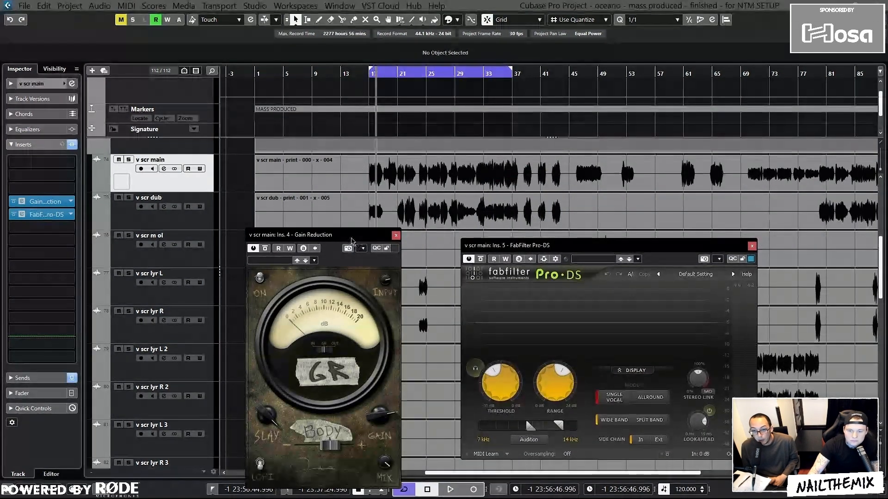
{"action": "left_click_drag", "start_coordinate": [344, 230], "coordinate": [310, 224]}
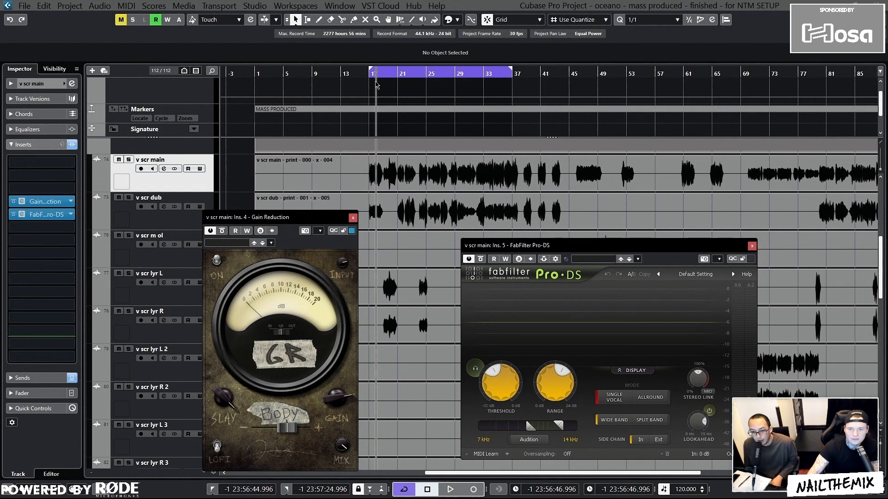
{"action": "left_click", "coordinate": [372, 81]}
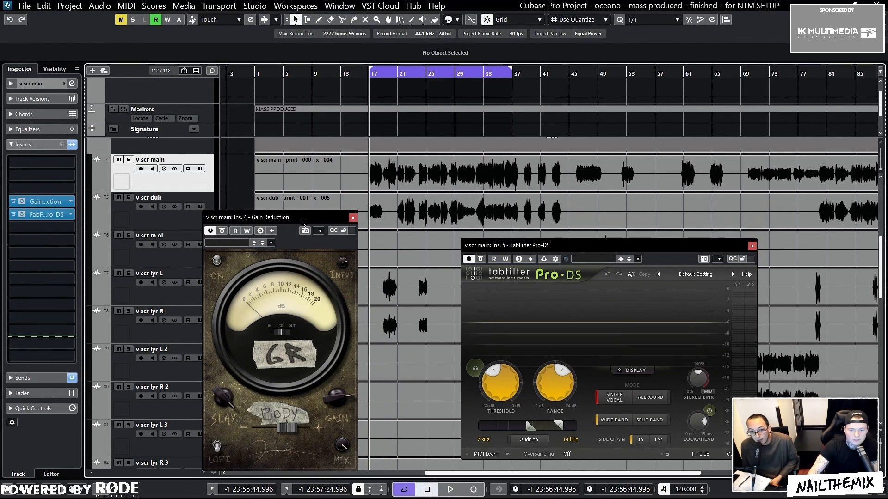
View the channel settings of v scr main with its send to the instrumental Trackspacer, and close them
{"action": "left_click_drag", "start_coordinate": [301, 219], "coordinate": [338, 214]}
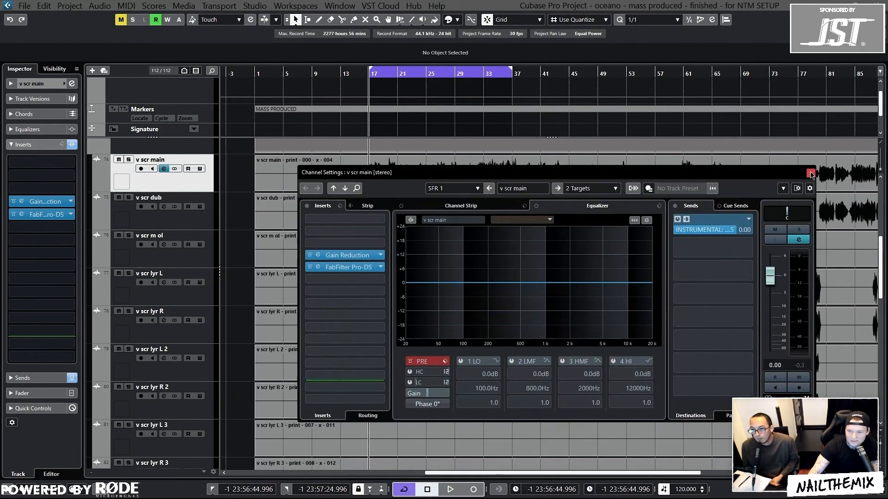
{"action": "left_click", "coordinate": [810, 174]}
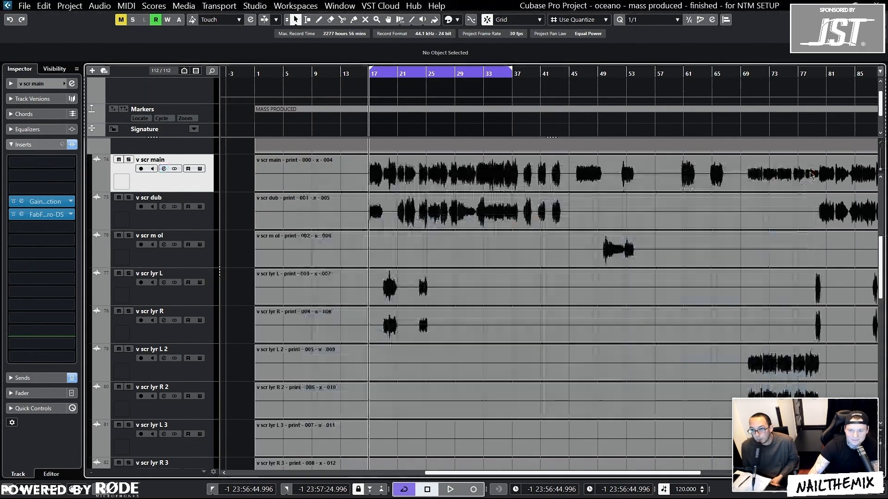
Inspect the SideWidener insert on the v scr dub track and close it
{"action": "left_click", "coordinate": [205, 222]}
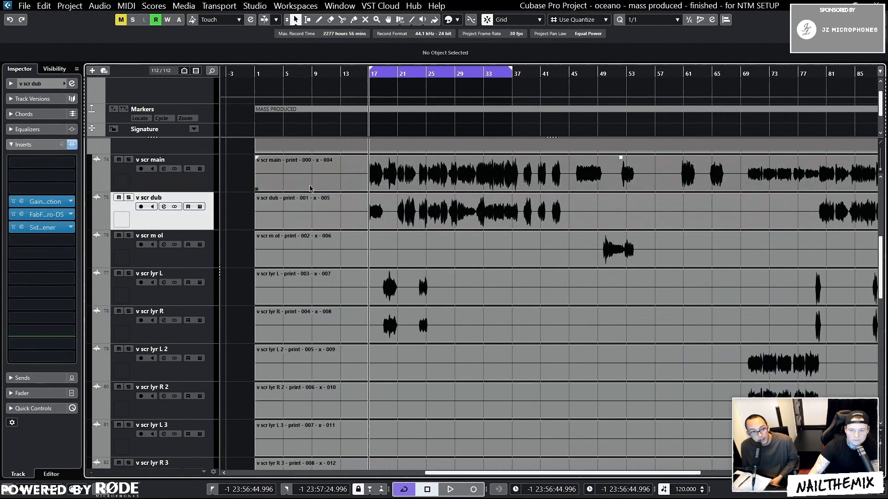
{"action": "left_click", "coordinate": [21, 227]}
{"action": "left_click_drag", "start_coordinate": [786, 330], "coordinate": [611, 124]}
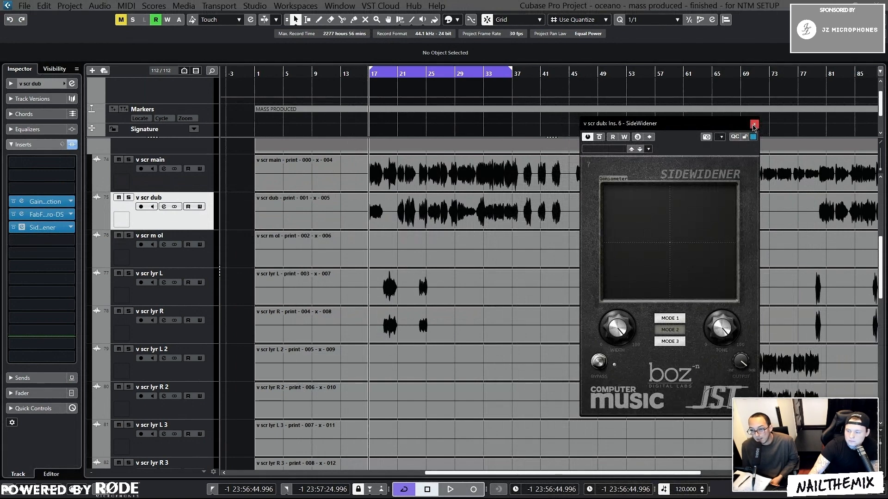
{"action": "left_click", "coordinate": [754, 125]}
Show the mixer and open the soothe2, FabFilter Pro-DS and Ozone 9 Vintage EQ inserts of g VOCALS ALL, keeping their windows apart
{"action": "key", "text": "F3"}
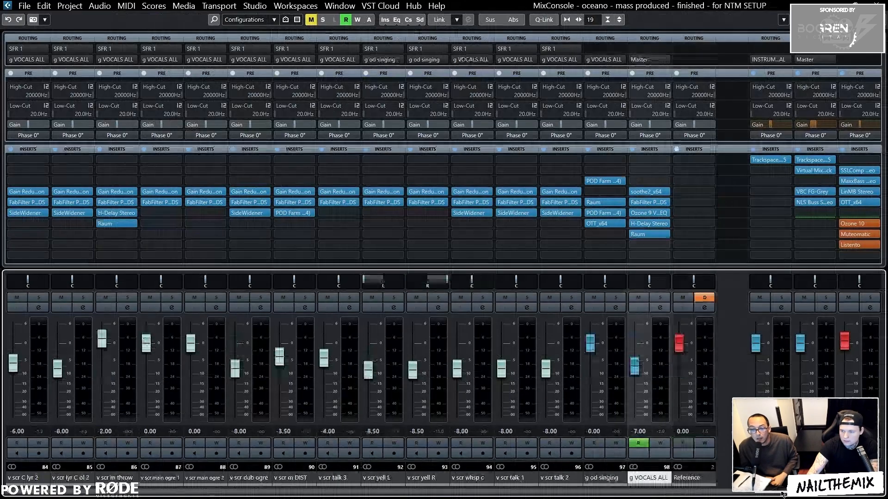
{"action": "left_click", "coordinate": [642, 193]}
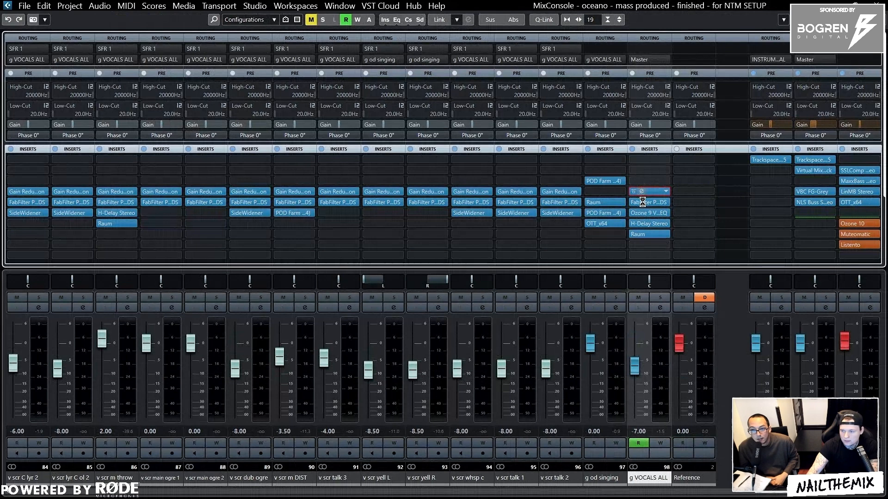
{"action": "left_click", "coordinate": [642, 202]}
{"action": "left_click_drag", "start_coordinate": [418, 151], "coordinate": [223, 30]}
{"action": "left_click_drag", "start_coordinate": [521, 222], "coordinate": [328, 159]}
{"action": "left_click", "coordinate": [650, 213]}
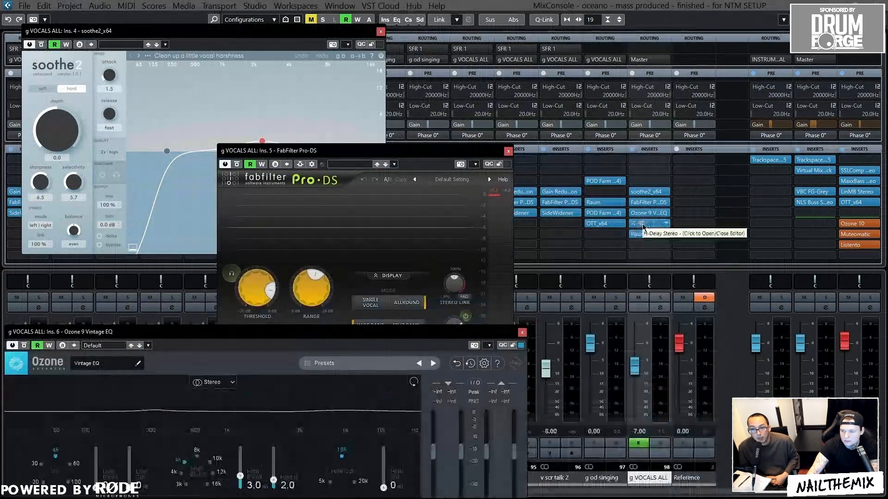
Open the H-Delay Stereo and Raum inserts of g VOCALS ALL beside the other plug-in windows
{"action": "left_click", "coordinate": [644, 224]}
{"action": "left_click_drag", "start_coordinate": [645, 164], "coordinate": [682, 117]}
{"action": "left_click", "coordinate": [648, 235]}
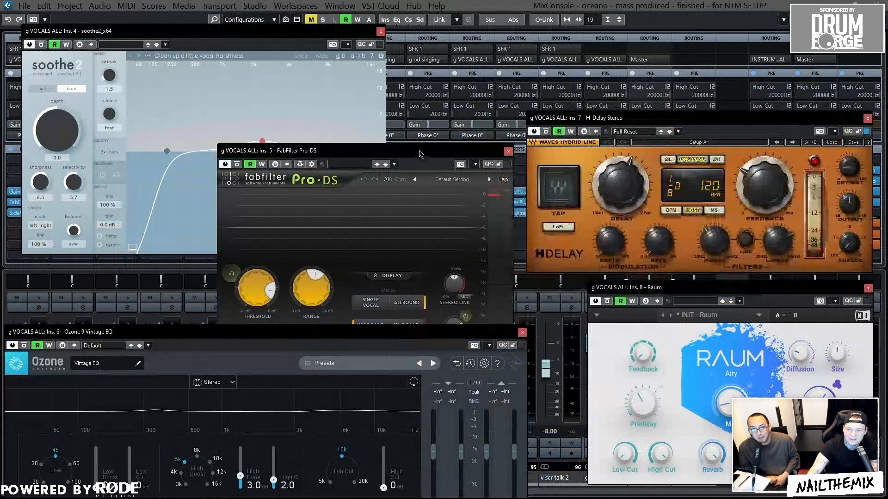
Arrange the g VOCALS ALL plug-in windows so that the soothe2, Pro-DS, Vintage EQ and Raum controls can be read
{"action": "left_click_drag", "start_coordinate": [420, 154], "coordinate": [537, 32]}
{"action": "left_click_drag", "start_coordinate": [356, 333], "coordinate": [380, 256]}
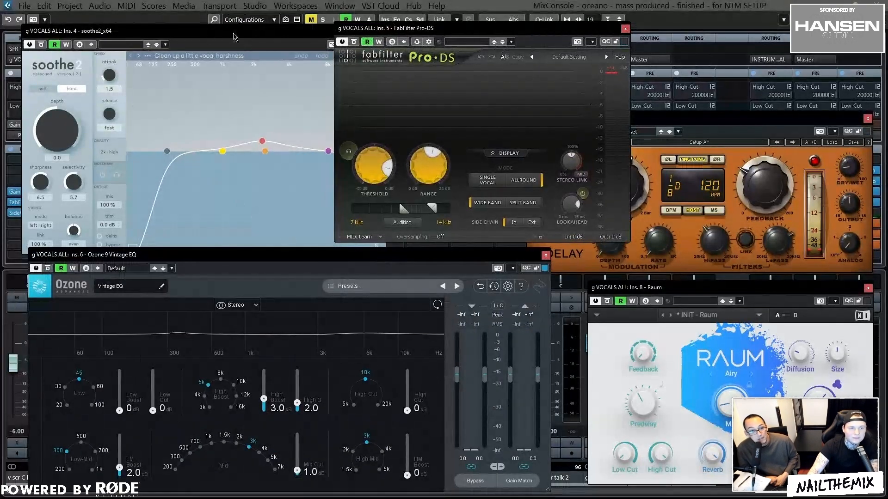
{"action": "left_click_drag", "start_coordinate": [234, 36], "coordinate": [223, 25]}
{"action": "left_click_drag", "start_coordinate": [491, 34], "coordinate": [533, 31]}
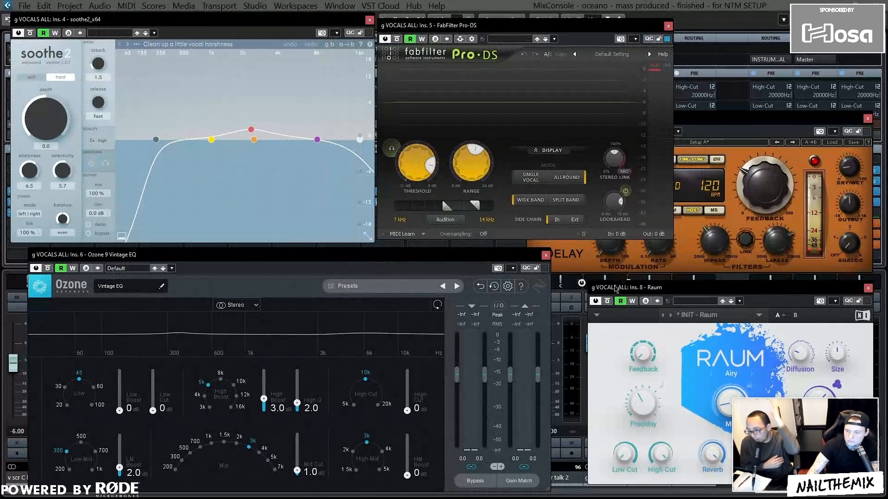
{"action": "left_click_drag", "start_coordinate": [618, 289], "coordinate": [591, 284]}
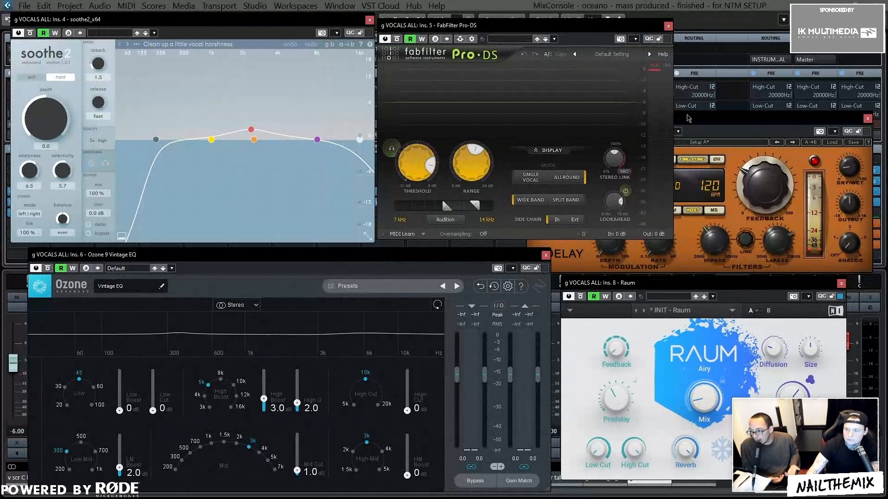
Examine the Pro-DS detection mode, the H-Delay feedback and the Vintage EQ bands, bringing the whole H-Delay window into view
{"action": "left_click_drag", "start_coordinate": [495, 25], "coordinate": [503, 27]}
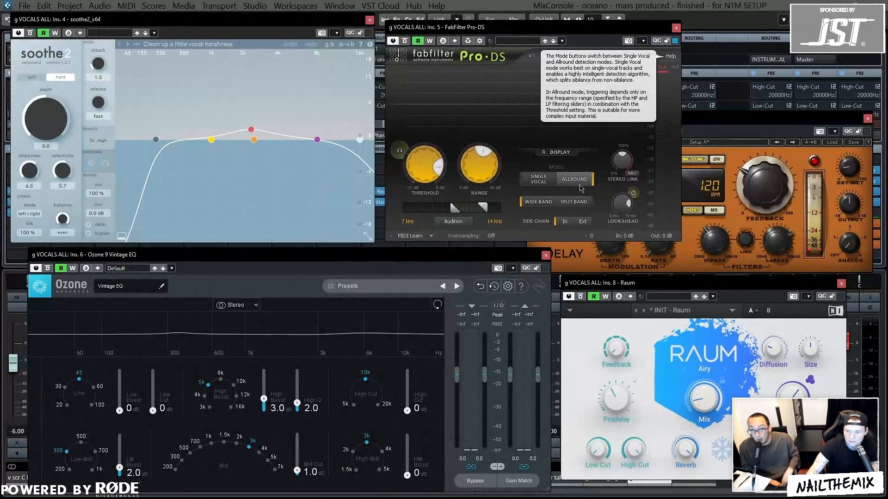
{"action": "mouse_move", "coordinate": [779, 190]}
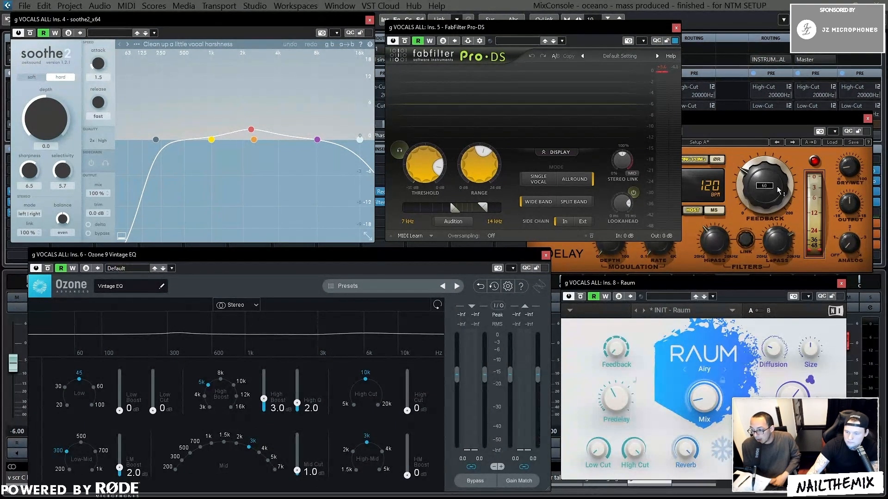
{"action": "mouse_move", "coordinate": [445, 255]}
{"action": "left_mouse_down"}
{"action": "mouse_move", "coordinate": [419, 251]}
{"action": "mouse_move", "coordinate": [443, 252]}
{"action": "left_mouse_up"}
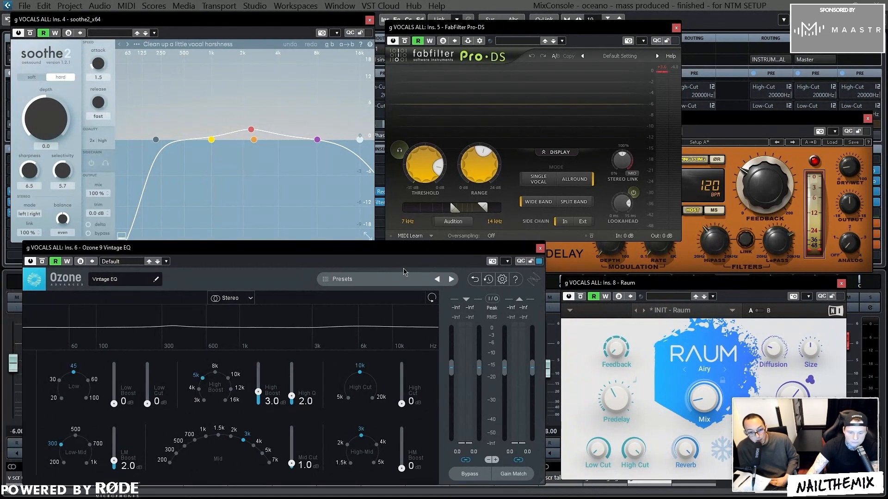
{"action": "left_click_drag", "start_coordinate": [311, 253], "coordinate": [338, 226]}
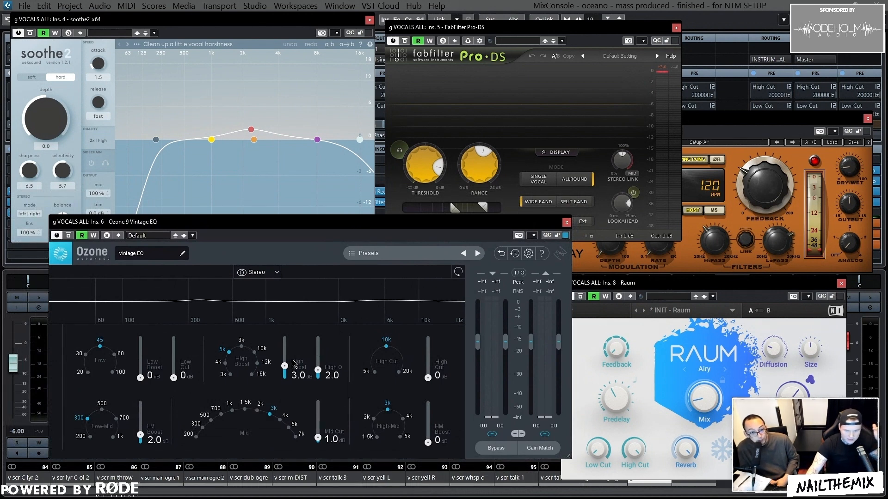
{"action": "left_click", "coordinate": [757, 121]}
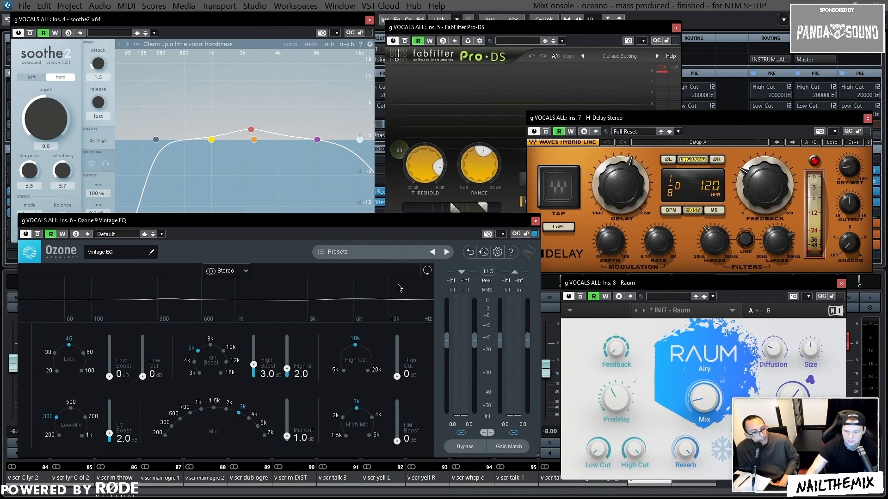
{"action": "left_click_drag", "start_coordinate": [460, 228], "coordinate": [448, 228]}
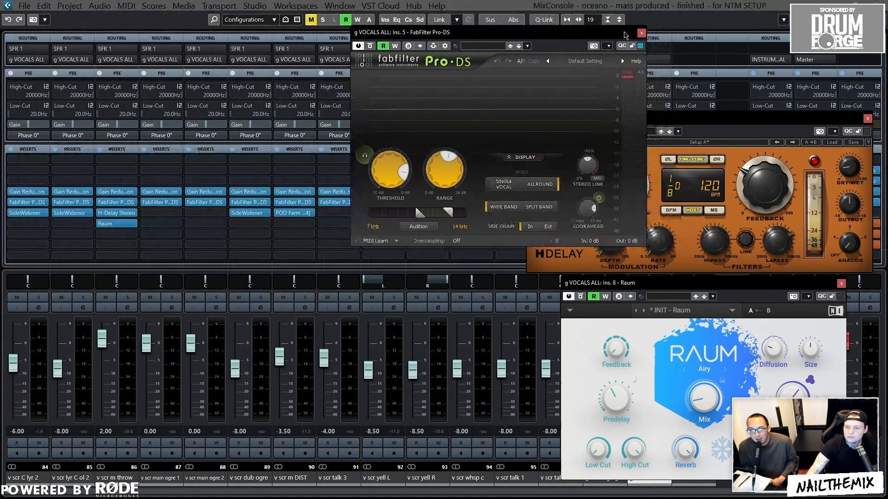
Close the FabFilter Pro-DS, H-Delay Stereo and Raum windows of g VOCALS ALL
{"action": "left_click", "coordinate": [641, 33]}
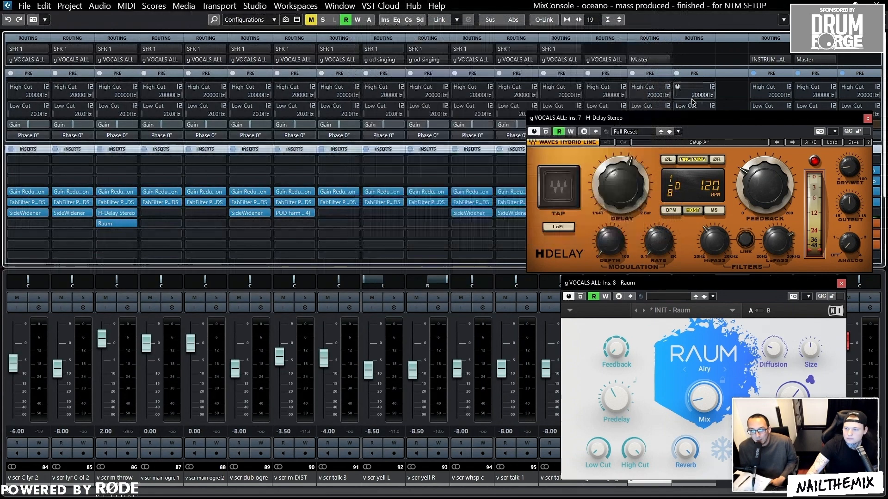
{"action": "left_click_drag", "start_coordinate": [738, 121], "coordinate": [645, 115]}
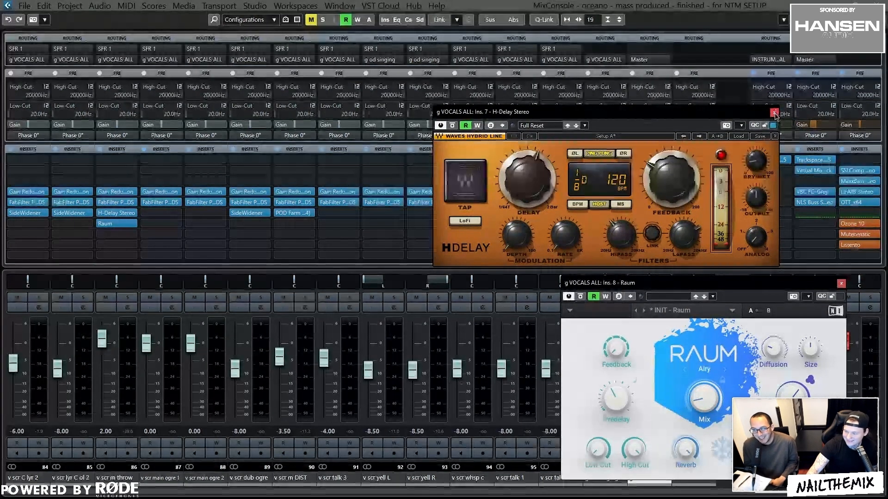
{"action": "left_click", "coordinate": [774, 113]}
{"action": "left_click_drag", "start_coordinate": [813, 283], "coordinate": [803, 280]}
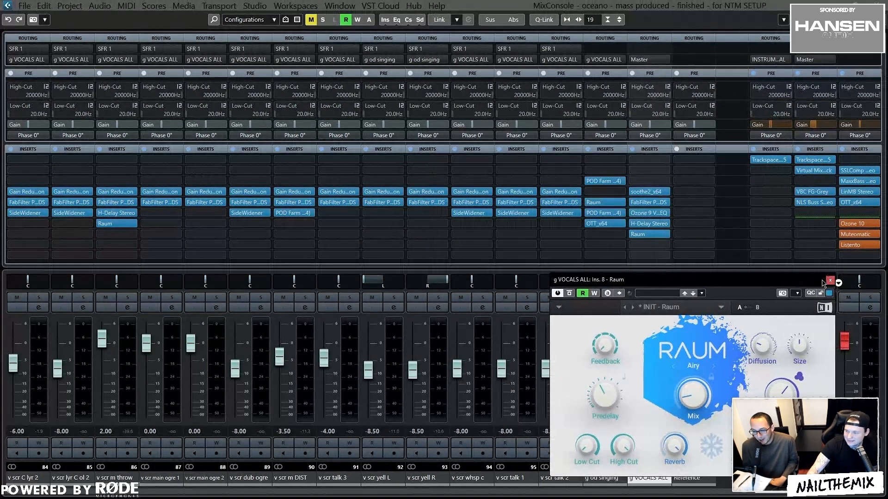
{"action": "left_click", "coordinate": [829, 281]}
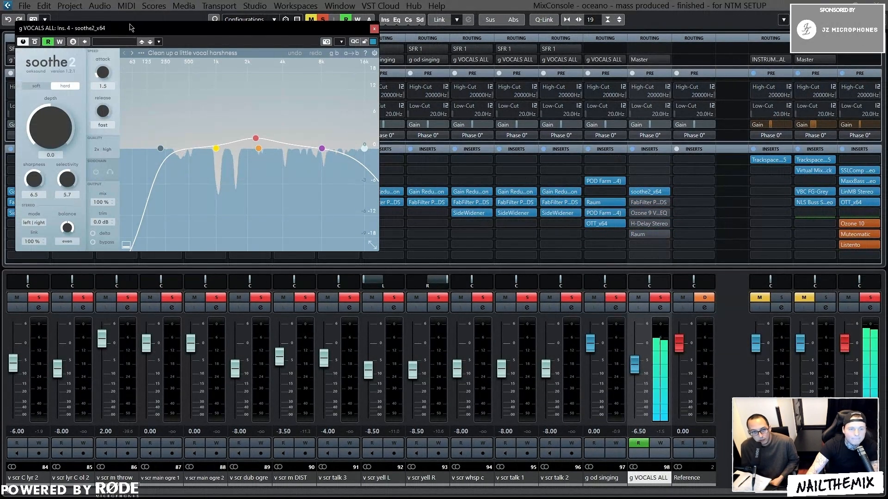
Compare the soloed vocals with the soothe2 insert on g VOCALS ALL bypassed and active, leaving it active
{"action": "left_click_drag", "start_coordinate": [131, 28], "coordinate": [344, 99]}
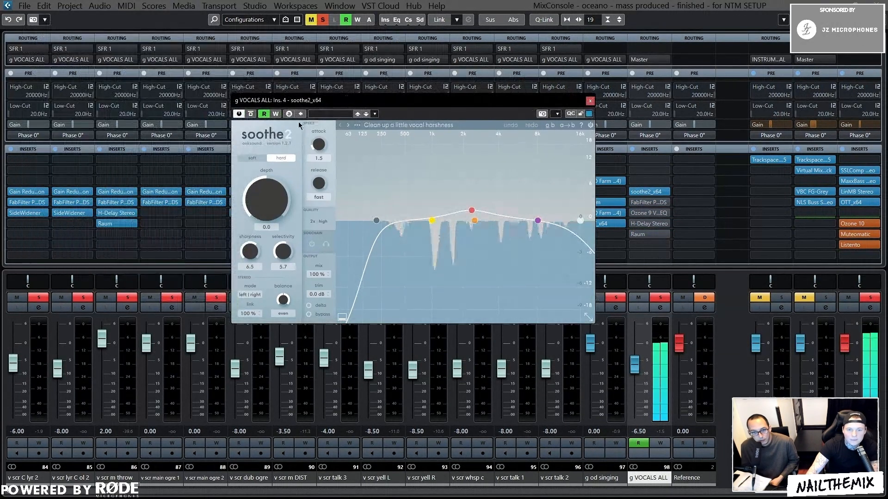
{"action": "left_click", "coordinate": [250, 116]}
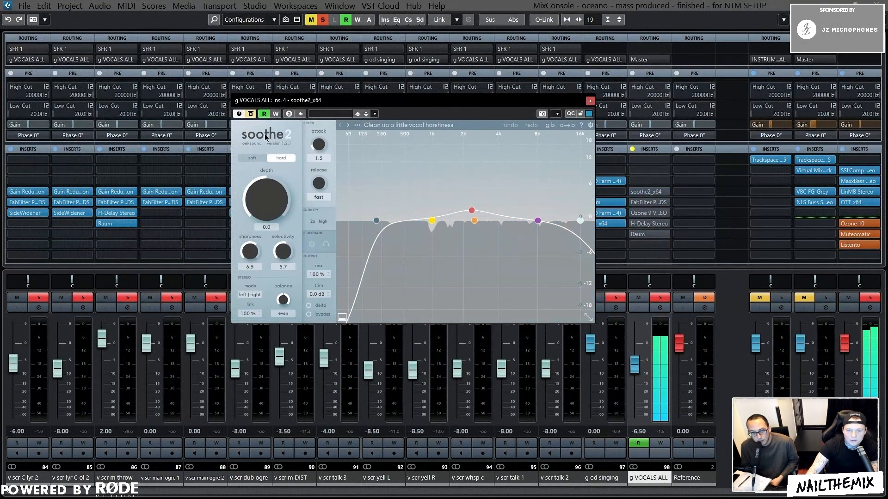
{"action": "left_click", "coordinate": [251, 115]}
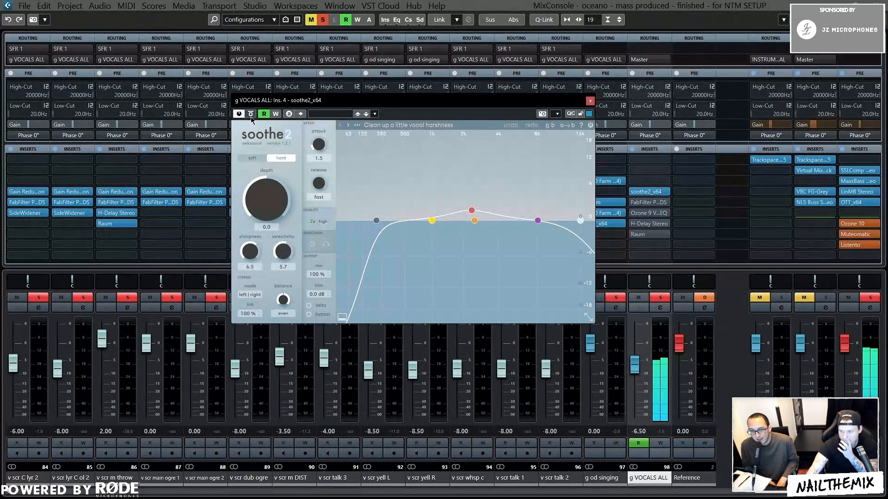
{"action": "left_click_drag", "start_coordinate": [291, 105], "coordinate": [254, 106]}
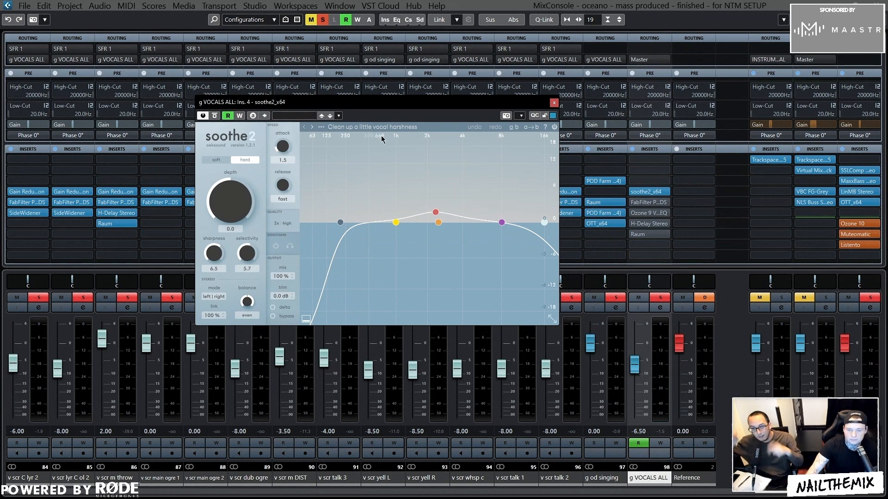
{"action": "left_click_drag", "start_coordinate": [456, 103], "coordinate": [437, 105]}
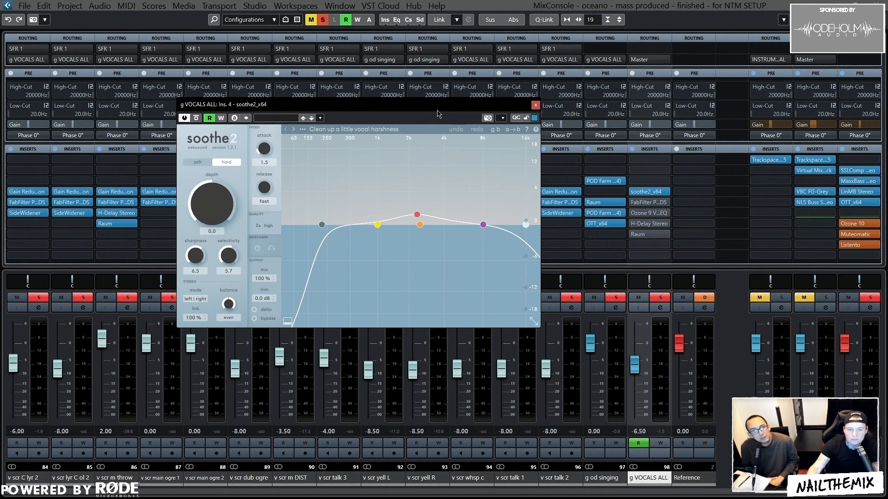
Compare soothe2's soft and hard modes on the playing vocals, finishing with hard mode
{"action": "left_click", "coordinate": [198, 162]}
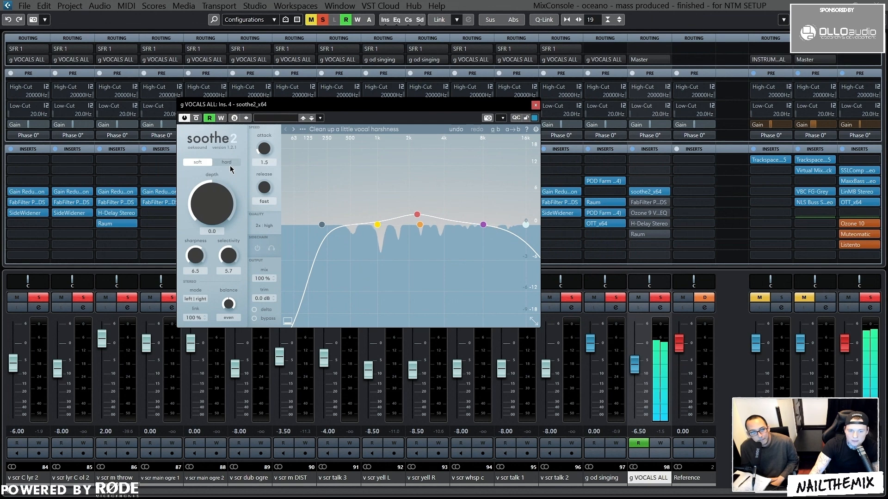
{"action": "left_click", "coordinate": [229, 164]}
{"action": "left_click", "coordinate": [198, 162]}
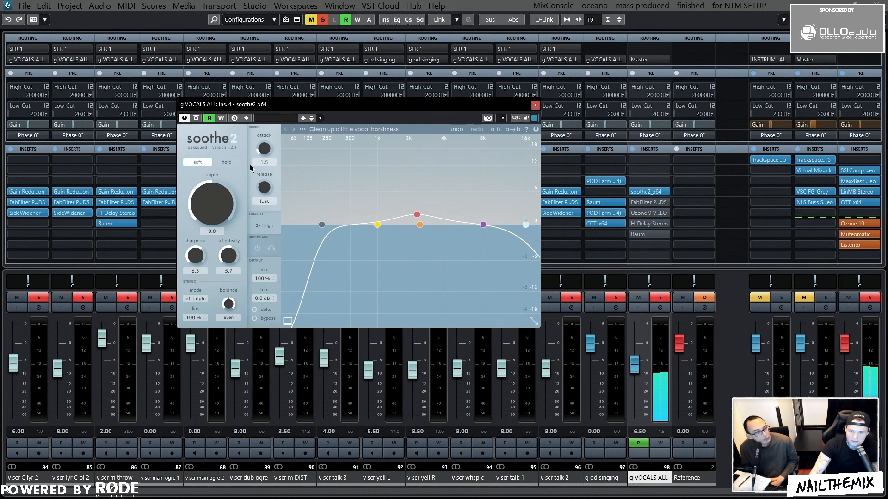
{"action": "left_click", "coordinate": [210, 164]}
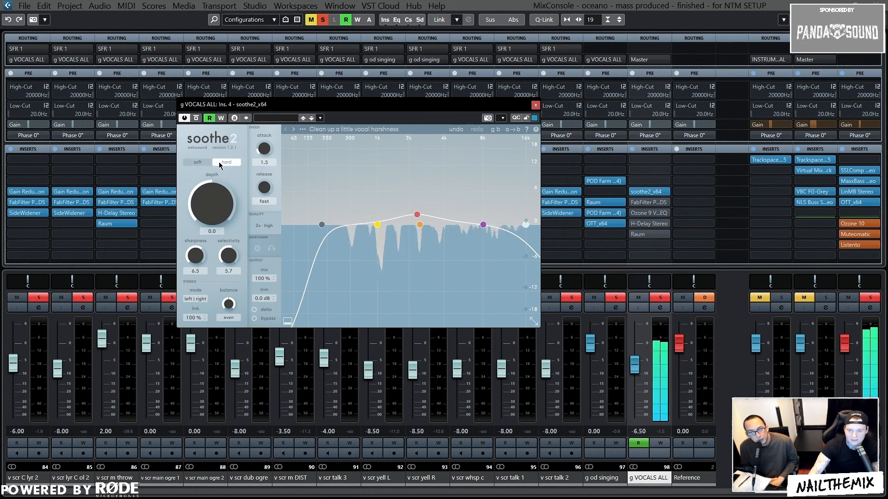
{"action": "left_click", "coordinate": [206, 164]}
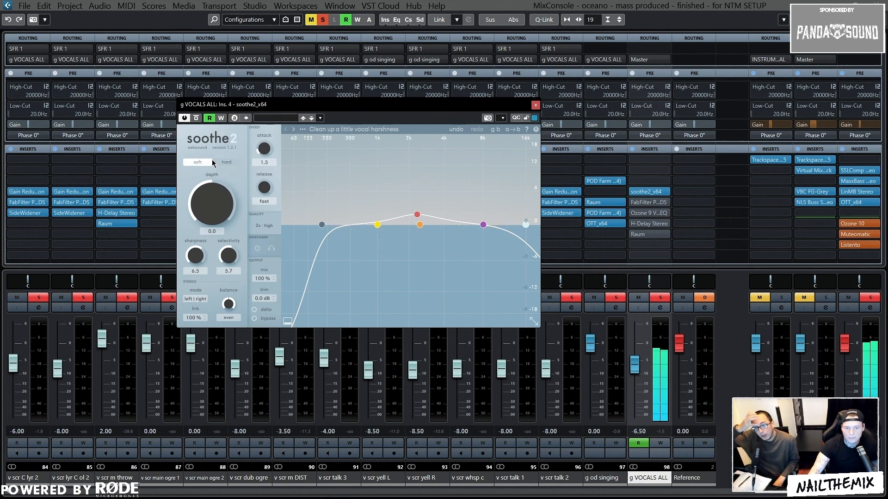
{"action": "left_click", "coordinate": [226, 162]}
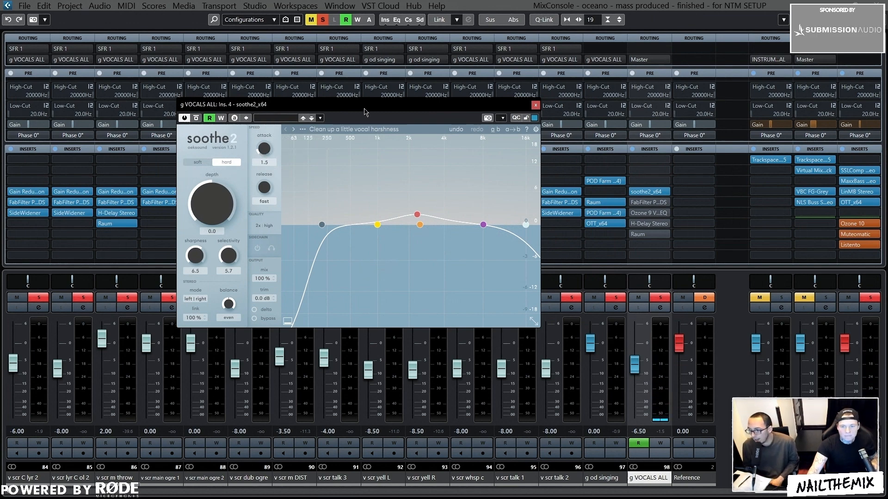
{"action": "left_click_drag", "start_coordinate": [368, 106], "coordinate": [353, 108]}
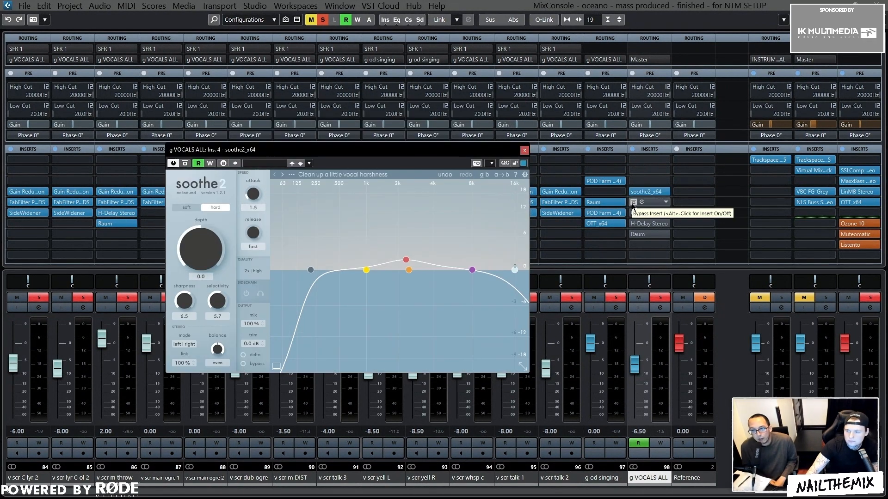
Reactivate the FabFilter Pro-DS insert on g VOCALS ALL, open it and play the vocals through it
{"action": "left_click", "coordinate": [634, 203]}
{"action": "left_click", "coordinate": [641, 203]}
{"action": "key", "text": "space"}
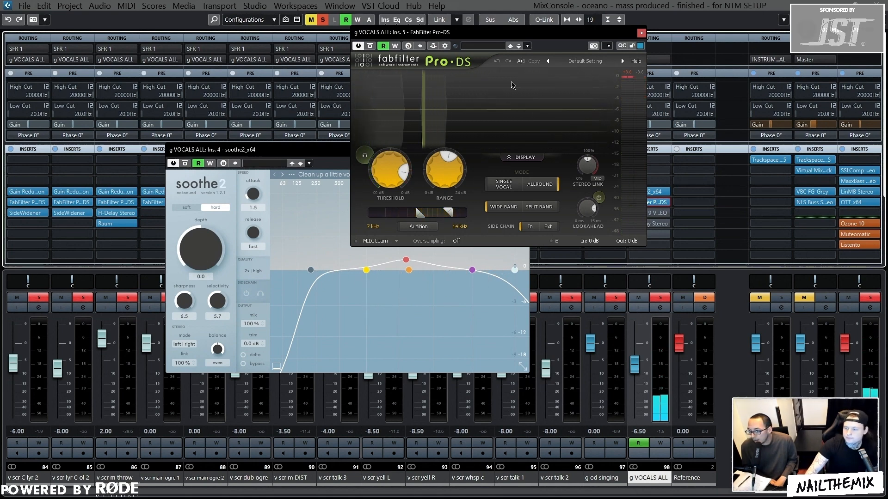
{"action": "key", "text": "space"}
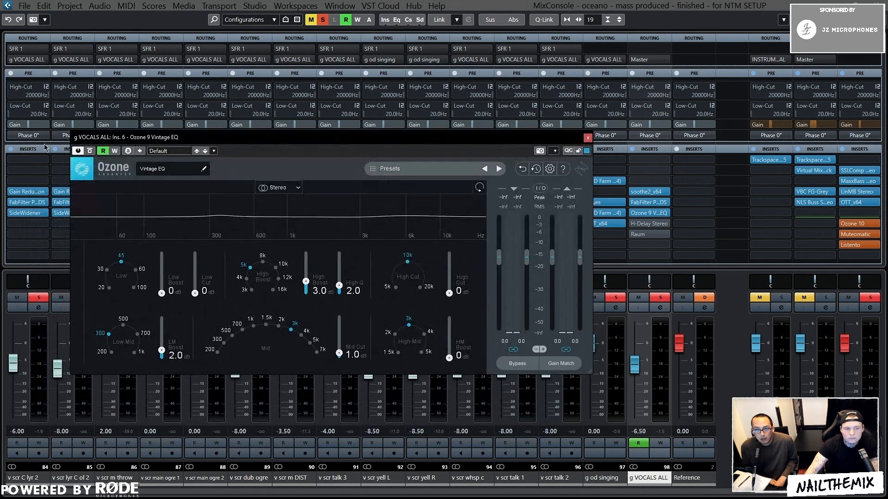
Compare the vocals with the Ozone 9 Vintage EQ on g VOCALS ALL bypassed and active, leaving it active
{"action": "left_click", "coordinate": [89, 152]}
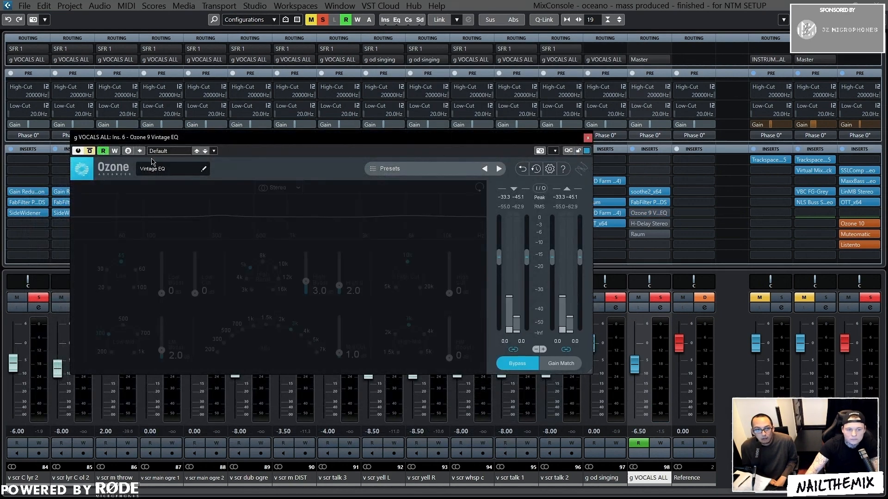
{"action": "left_click", "coordinate": [92, 152]}
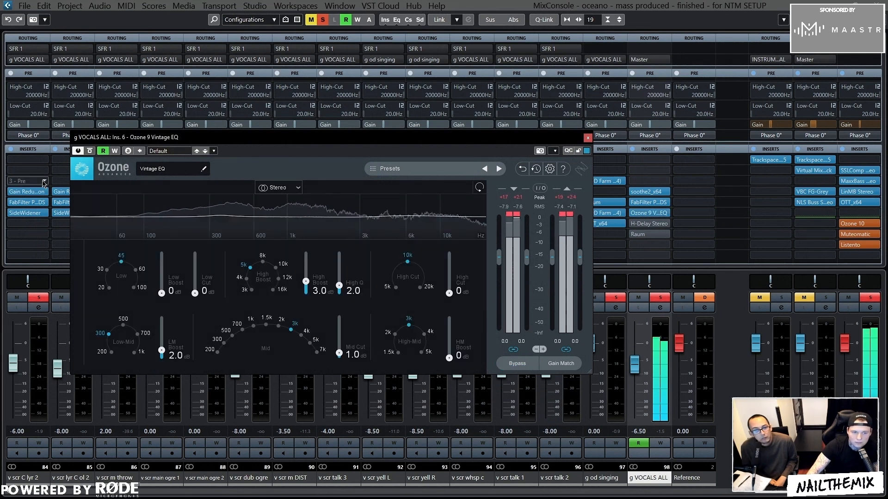
{"action": "left_click", "coordinate": [90, 151]}
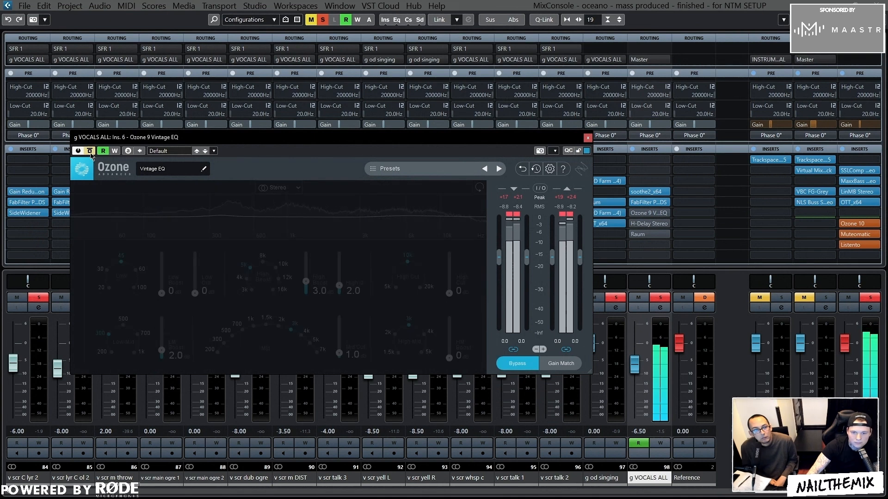
{"action": "left_click", "coordinate": [90, 151]}
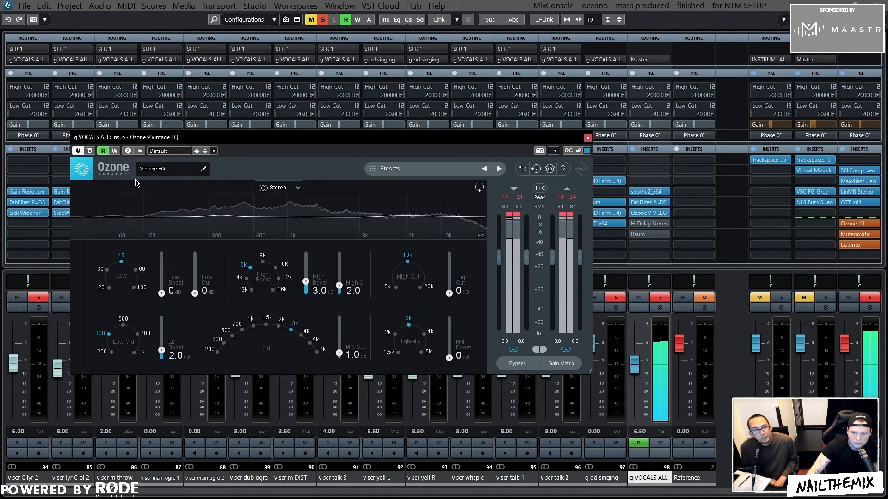
{"action": "left_click_drag", "start_coordinate": [540, 140], "coordinate": [532, 138]}
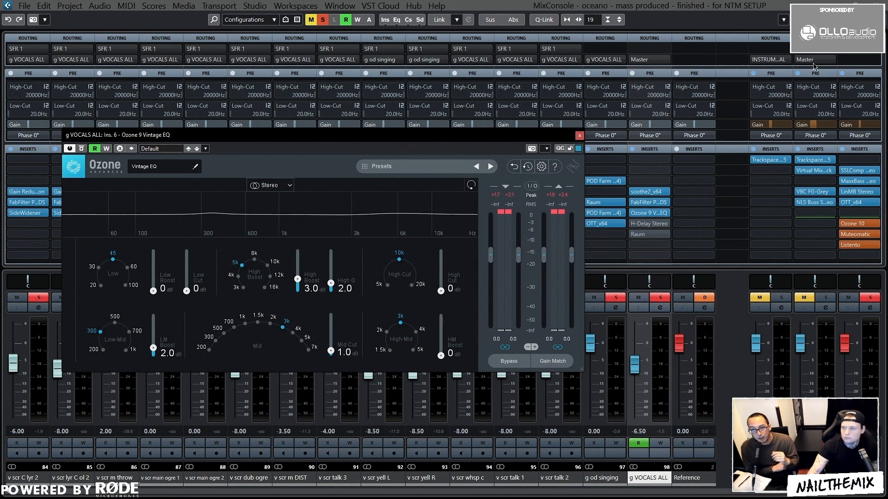
Clear all solos and compare the mix from the cycle start with the Ozone 9 Vintage EQ bypassed and active, leaving it active
{"action": "key", "text": "F3"}
{"action": "left_click", "coordinate": [498, 73]}
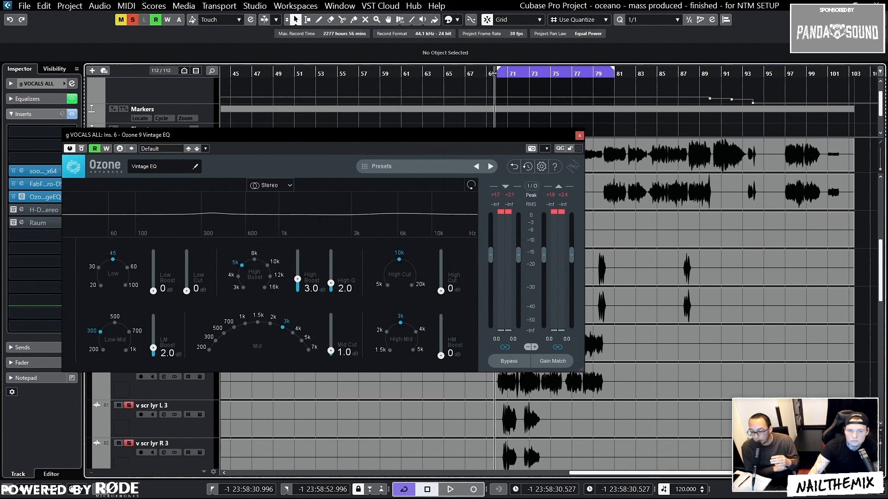
{"action": "left_click", "coordinate": [133, 19]}
{"action": "left_click_drag", "start_coordinate": [502, 138], "coordinate": [579, 171]}
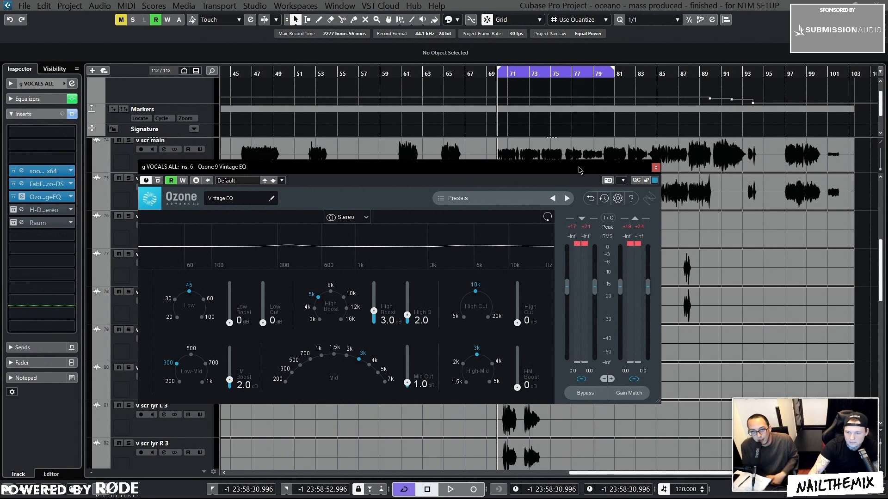
{"action": "key", "text": "space"}
{"action": "left_click", "coordinate": [157, 180]}
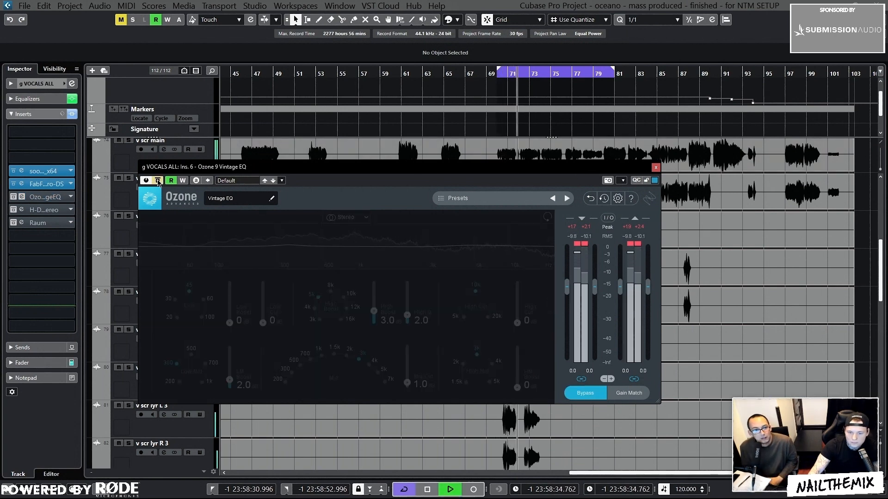
{"action": "left_click", "coordinate": [158, 180]}
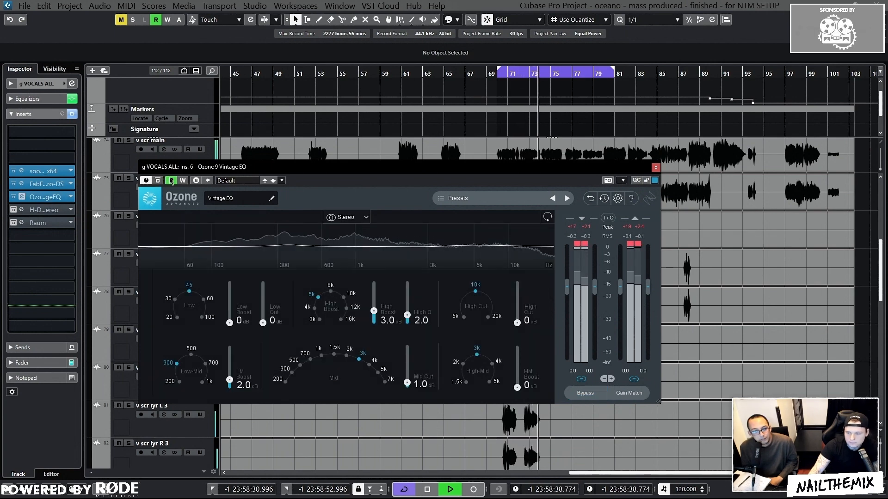
{"action": "key", "text": "space"}
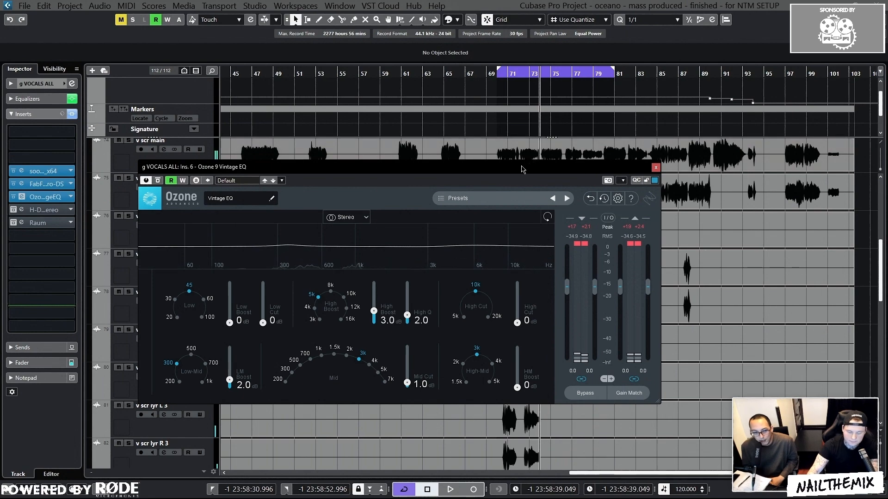
Reactivate the H-Delay Stereo insert on g VOCALS ALL, open it, solo the vocals folder and move the playhead to about bar 45
{"action": "key", "text": "F3"}
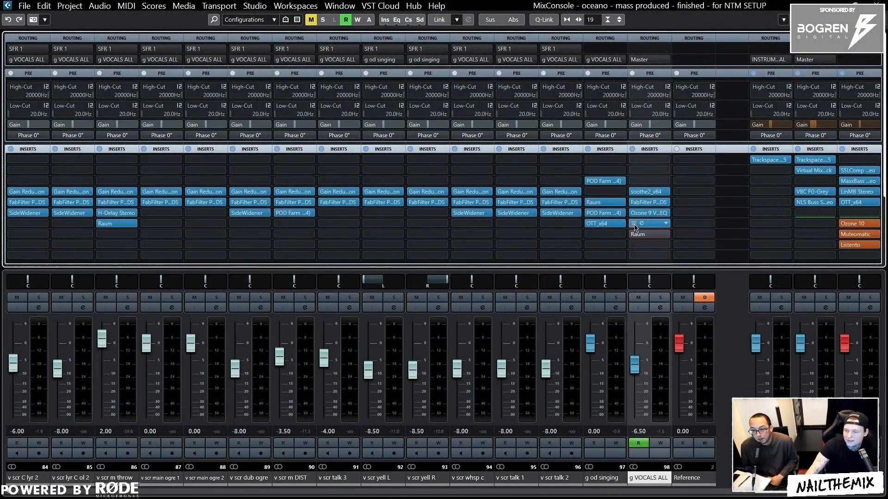
{"action": "left_click", "coordinate": [639, 224]}
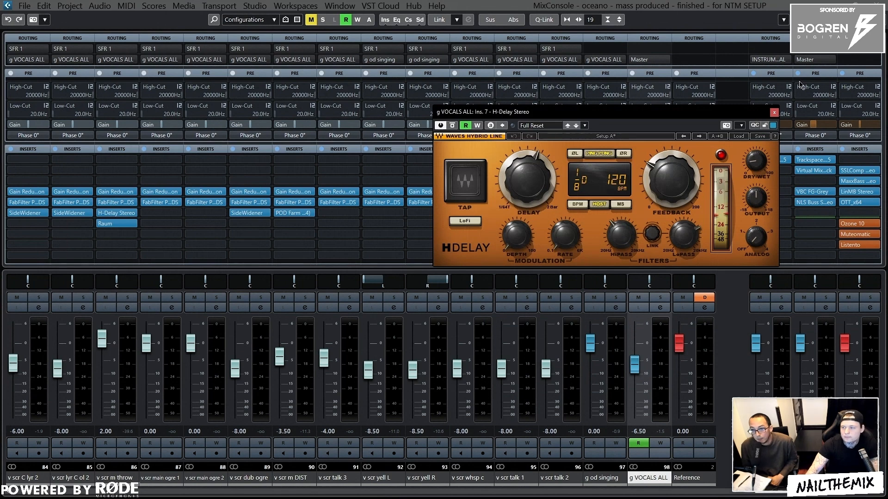
{"action": "key", "text": "F3"}
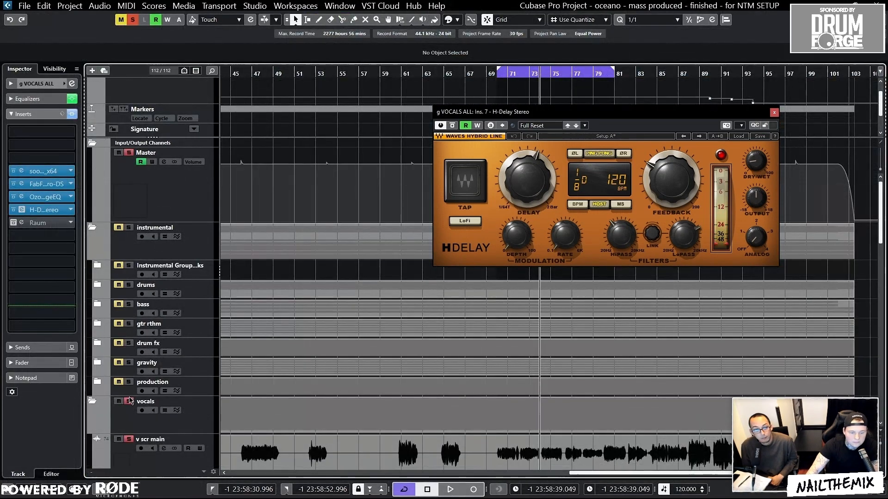
{"action": "left_click_drag", "start_coordinate": [529, 110], "coordinate": [427, 133]}
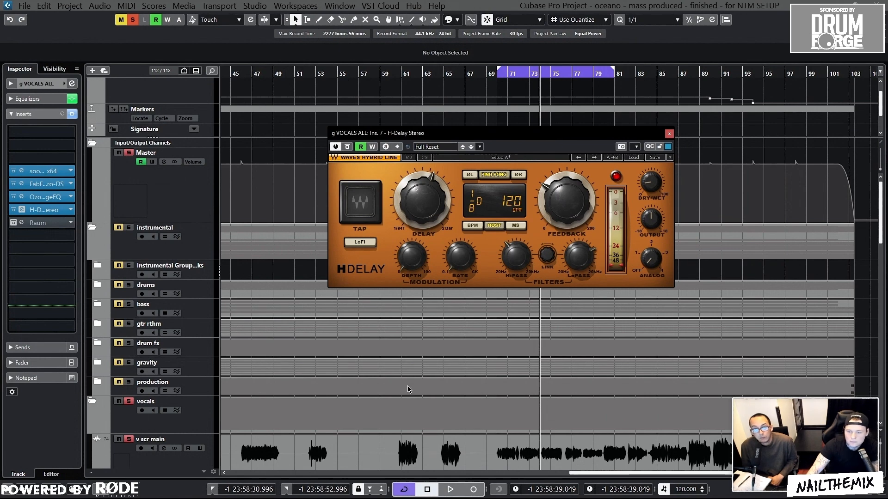
{"action": "scroll", "coordinate": [409, 389], "scroll_direction": "down", "scroll_amount": 3}
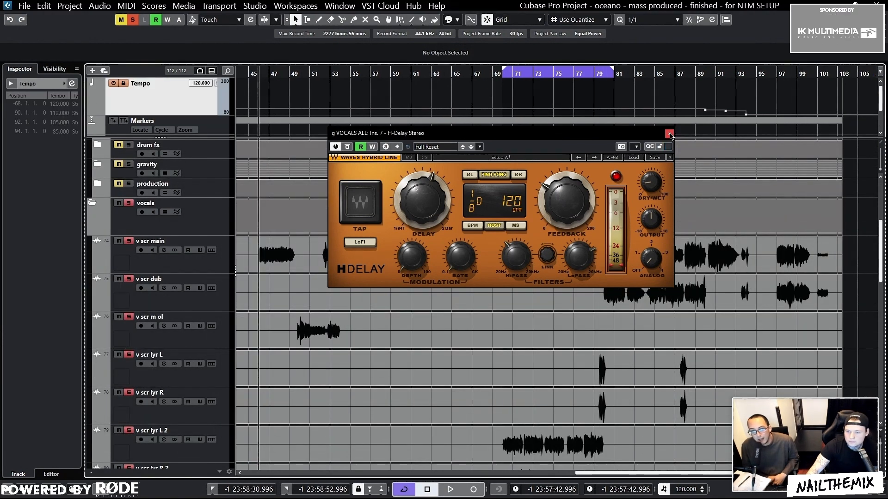
{"action": "left_click_drag", "start_coordinate": [647, 133], "coordinate": [718, 136]}
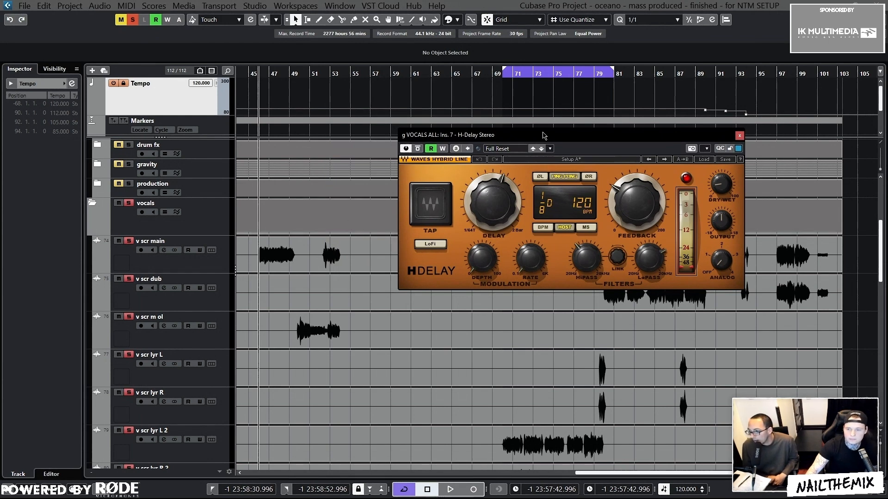
{"action": "left_click_drag", "start_coordinate": [543, 136], "coordinate": [517, 141]}
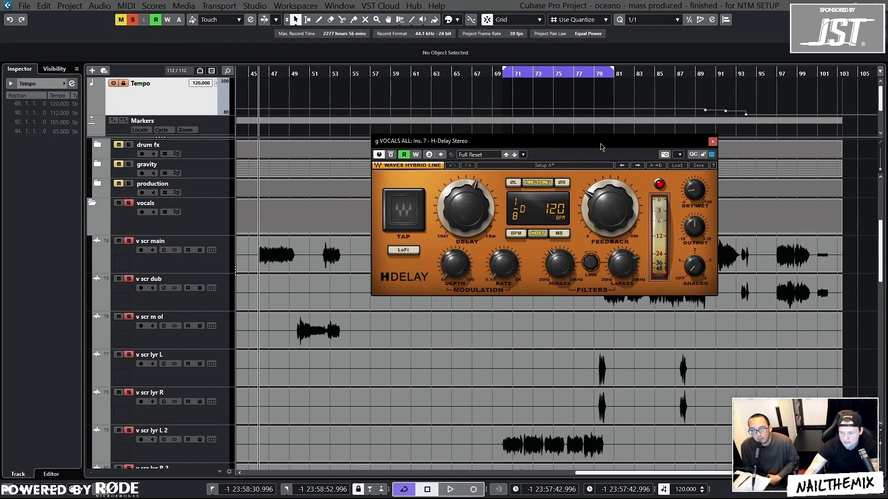
Reactivate the Raum reverb insert on g VOCALS ALL and open it over the project's vocal tracks
{"action": "key", "text": "F3"}
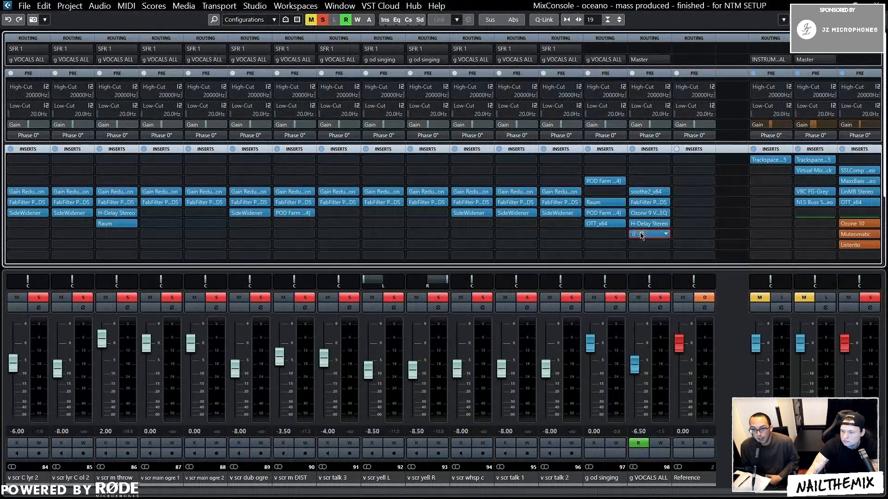
{"action": "left_click", "coordinate": [648, 234]}
{"action": "left_click_drag", "start_coordinate": [675, 277], "coordinate": [502, 166]}
{"action": "key", "text": "F3"}
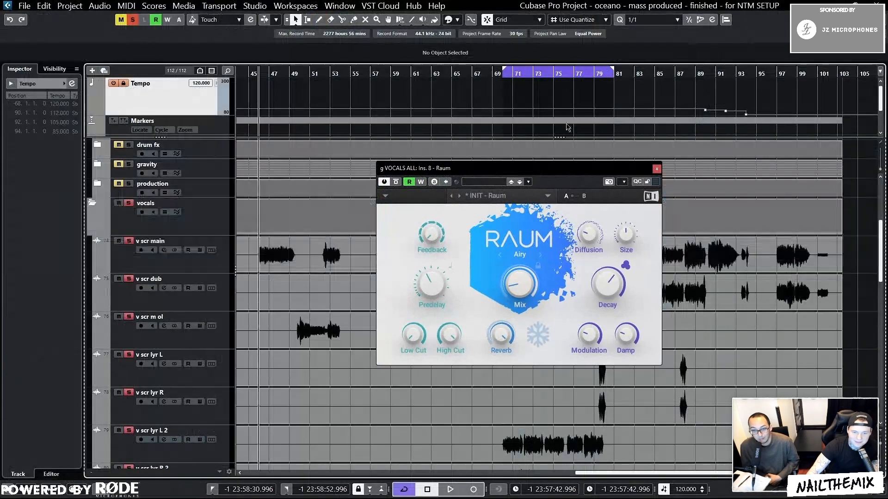
Play the soloed vocals through Raum while checking its Mix control, stop playback and close the plug-in
{"action": "key", "text": "space"}
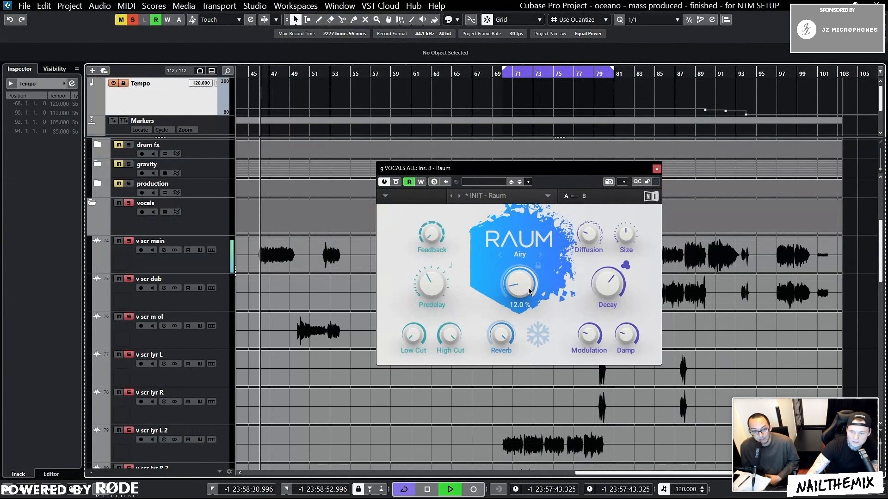
{"action": "mouse_move", "coordinate": [518, 295]}
{"action": "left_mouse_down"}
{"action": "mouse_move", "coordinate": [517, 222]}
{"action": "mouse_move", "coordinate": [518, 295]}
{"action": "mouse_move", "coordinate": [518, 288]}
{"action": "left_mouse_up"}
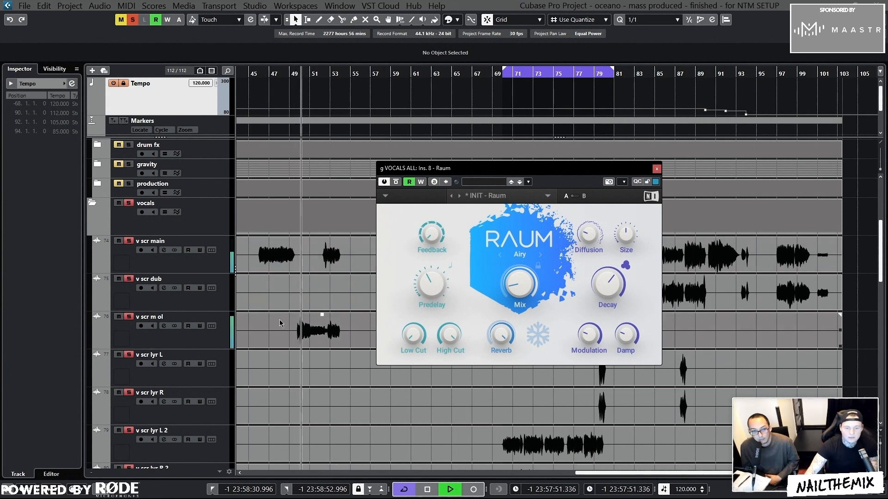
{"action": "key", "text": "space"}
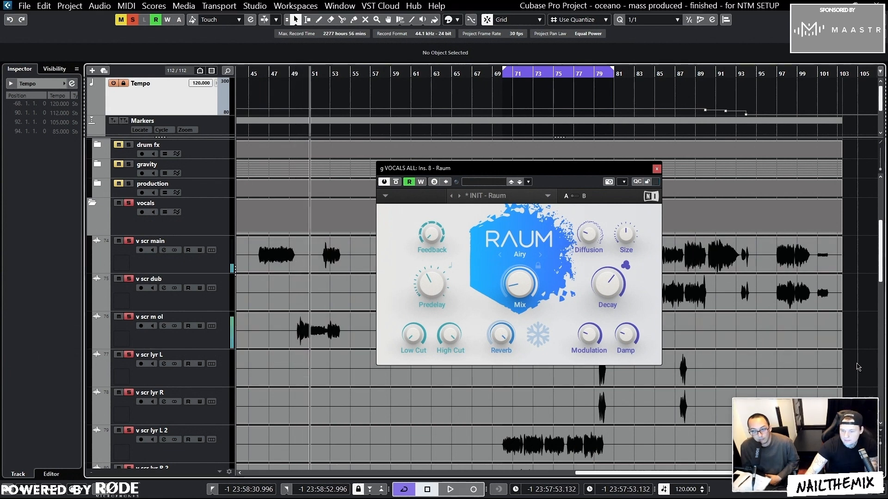
{"action": "left_click_drag", "start_coordinate": [658, 170], "coordinate": [639, 172]}
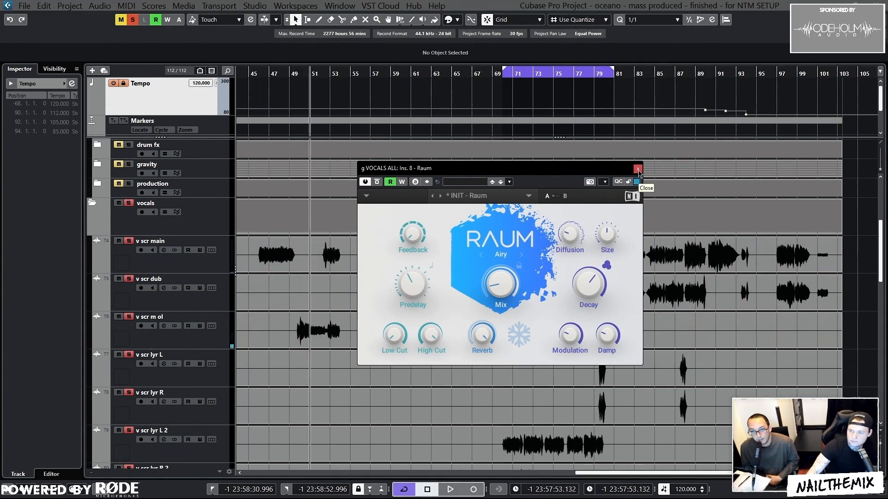
{"action": "left_click", "coordinate": [637, 169]}
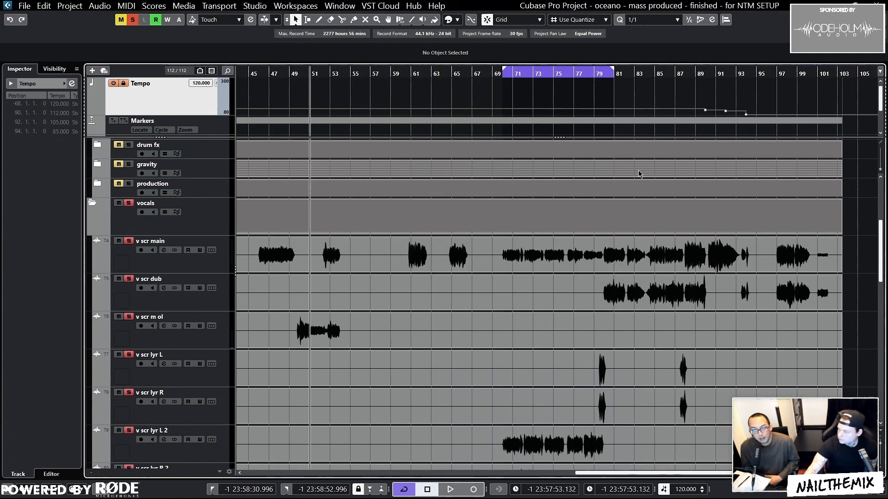